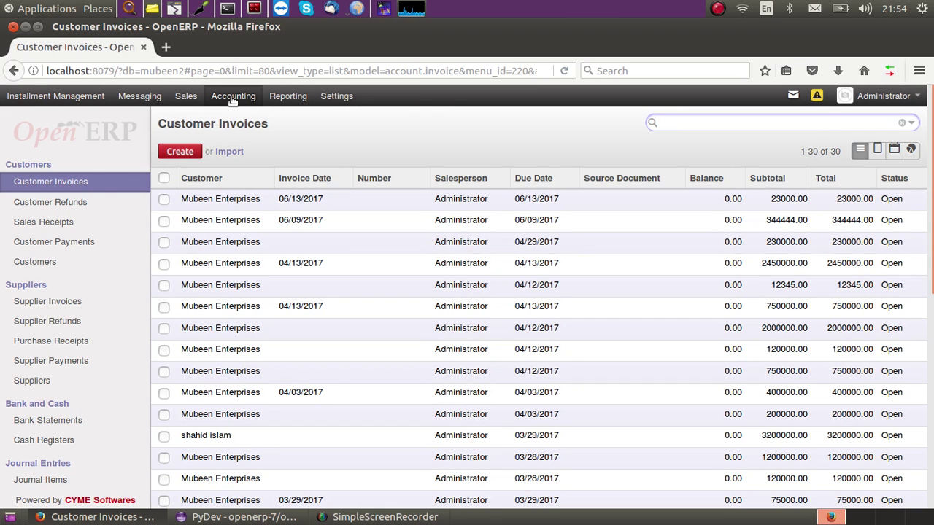
- Create a new customer invoice in Accounting with Mubeen Enterprises as the customer
{"action": "left_click", "coordinate": [232, 99]}
{"action": "left_click", "coordinate": [187, 157]}
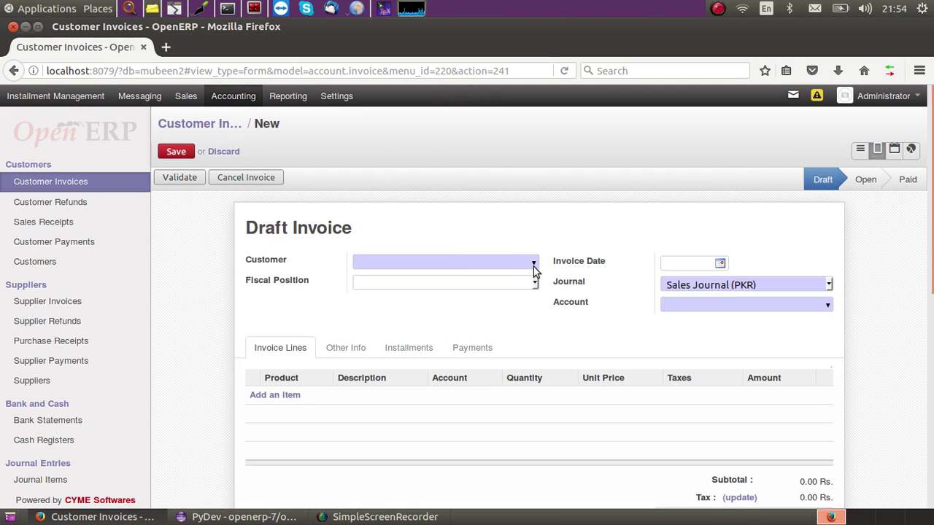
{"action": "left_click", "coordinate": [533, 265]}
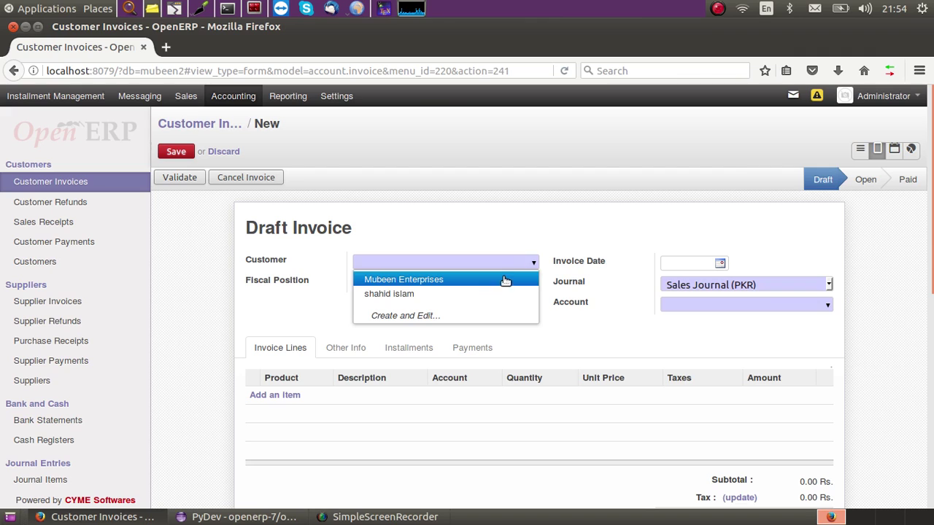
{"action": "left_click", "coordinate": [502, 280]}
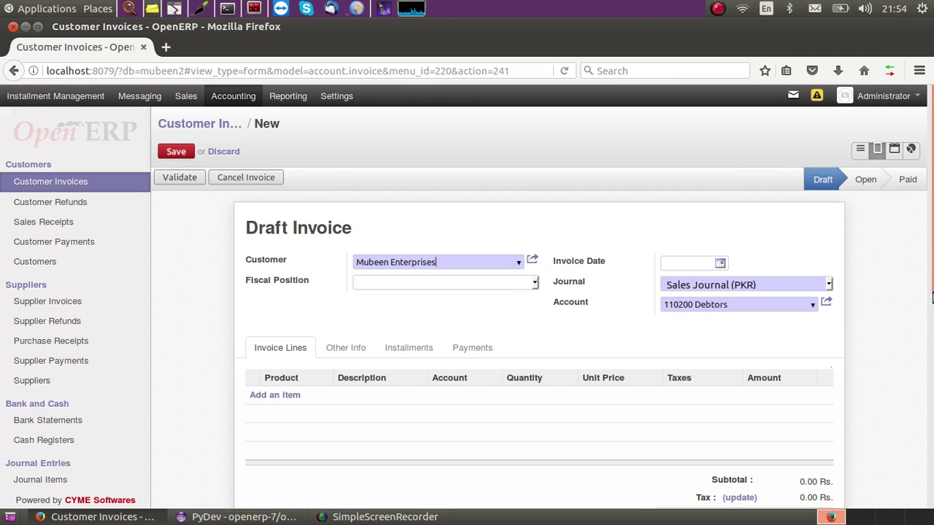
- Add an invoice line for the product Shop with quantity 1 and unit price 4500000, and validate the invoice
{"action": "scroll", "coordinate": [932, 372], "scroll_direction": "down", "scroll_amount": 5}
{"action": "scroll", "coordinate": [933, 372], "scroll_direction": "up", "scroll_amount": 5}
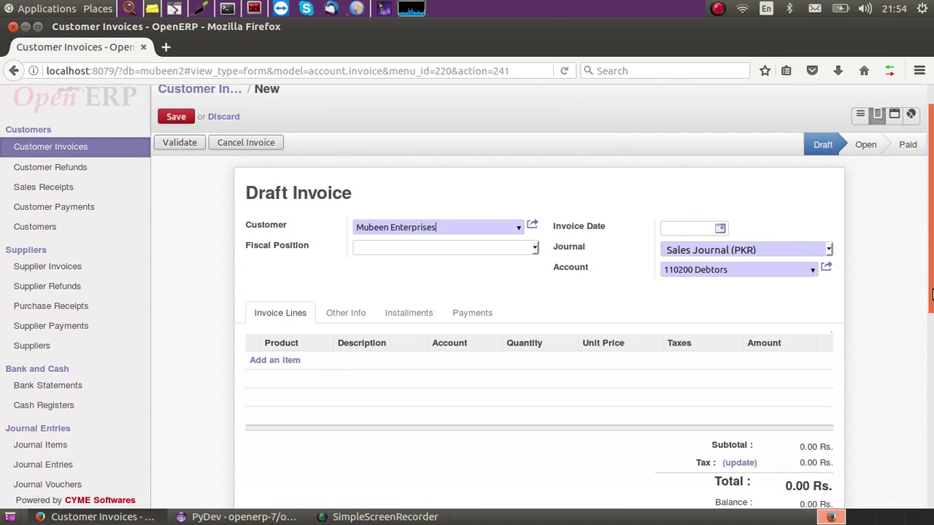
{"action": "left_click", "coordinate": [274, 359]}
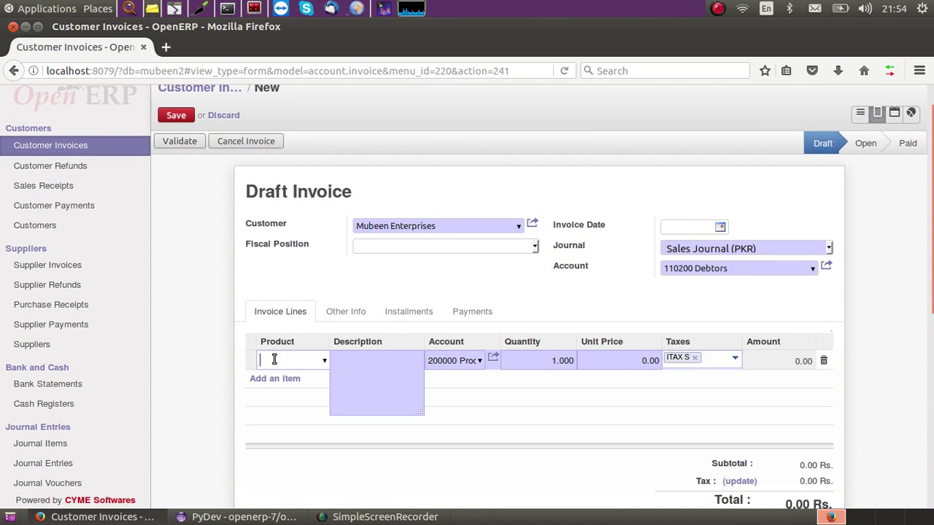
{"action": "type", "text": "sho"}
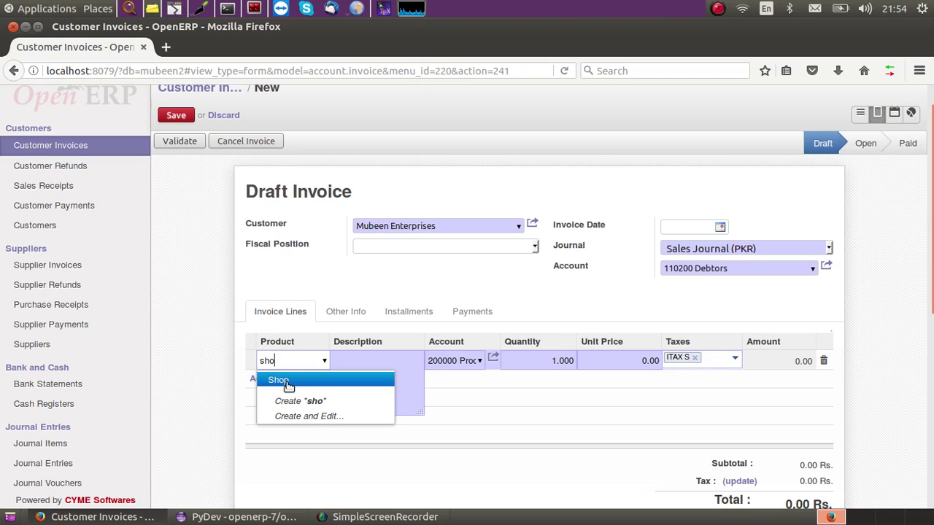
{"action": "left_click", "coordinate": [288, 381]}
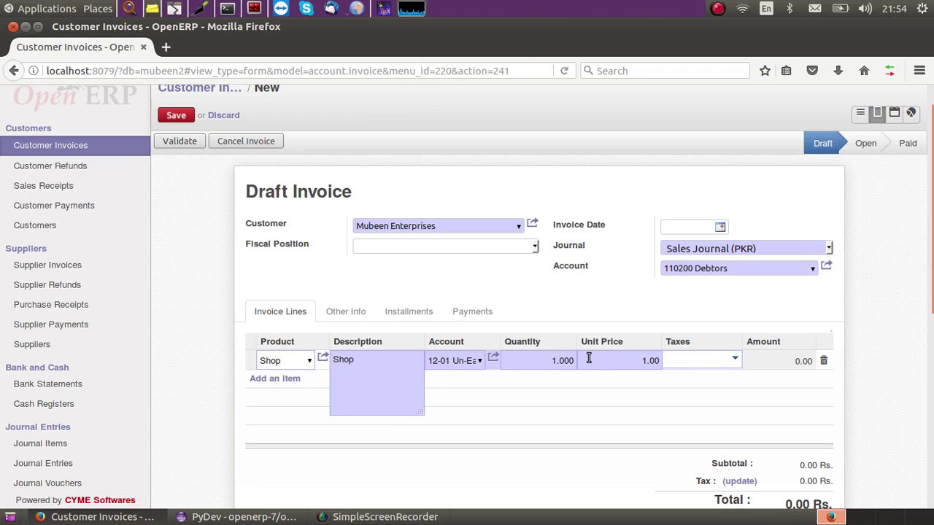
{"action": "left_click_drag", "start_coordinate": [549, 360], "coordinate": [585, 364]}
{"action": "type", "text": "230000"}
{"action": "left_click_drag", "start_coordinate": [523, 361], "coordinate": [579, 361]}
{"action": "type", "text": "1"}
{"action": "key", "text": "Tab"}
{"action": "type", "text": "4500000"}
{"action": "left_click", "coordinate": [179, 145]}
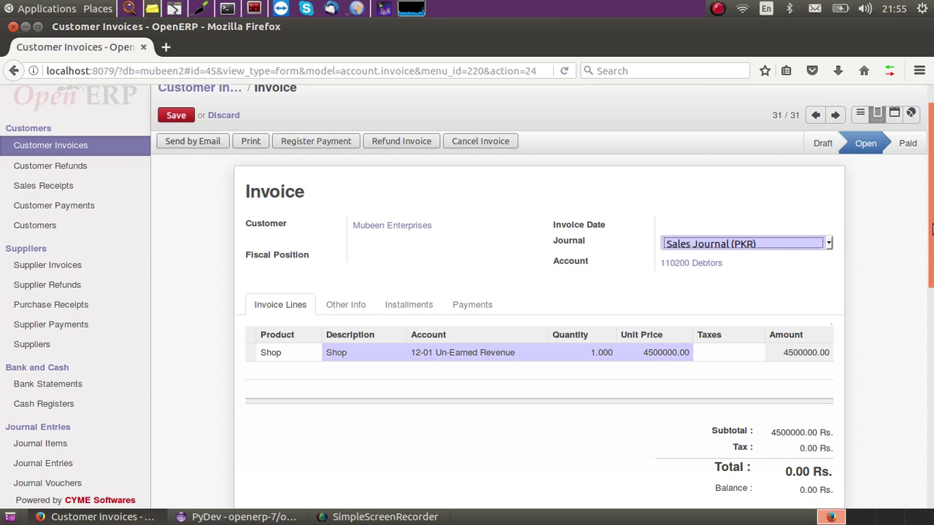
- In the invoice's installment details, set the supplier to Agent 3 and the commission to 7000
{"action": "left_click_drag", "start_coordinate": [932, 229], "coordinate": [932, 258]}
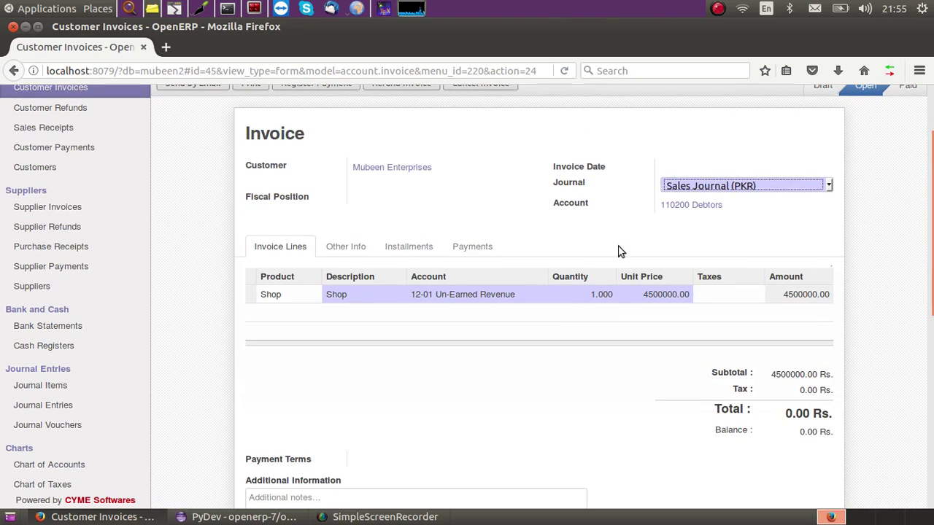
{"action": "left_click", "coordinate": [404, 246]}
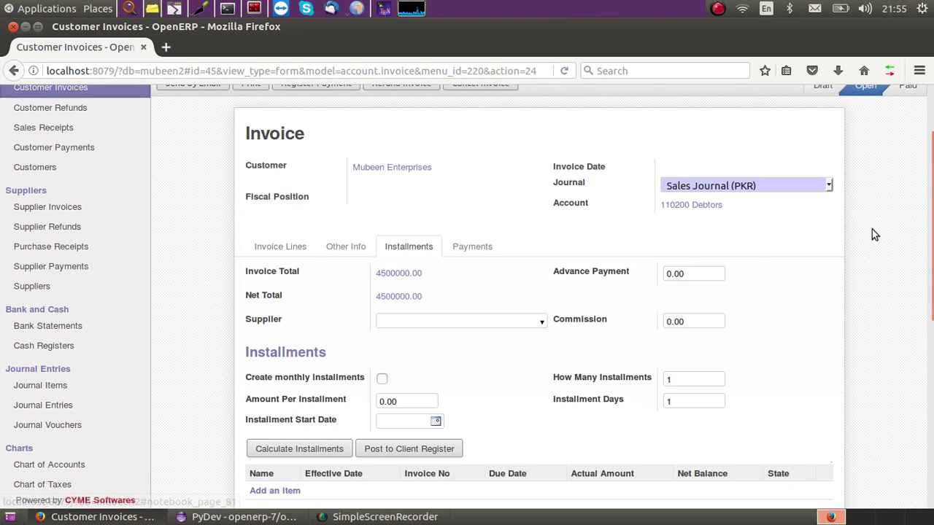
{"action": "left_click_drag", "start_coordinate": [932, 232], "coordinate": [932, 279]}
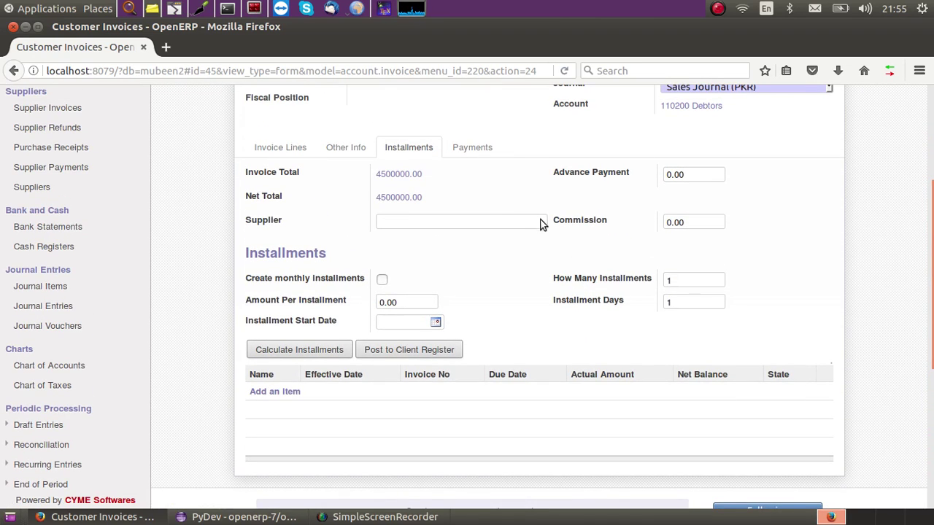
{"action": "left_click", "coordinate": [541, 223]}
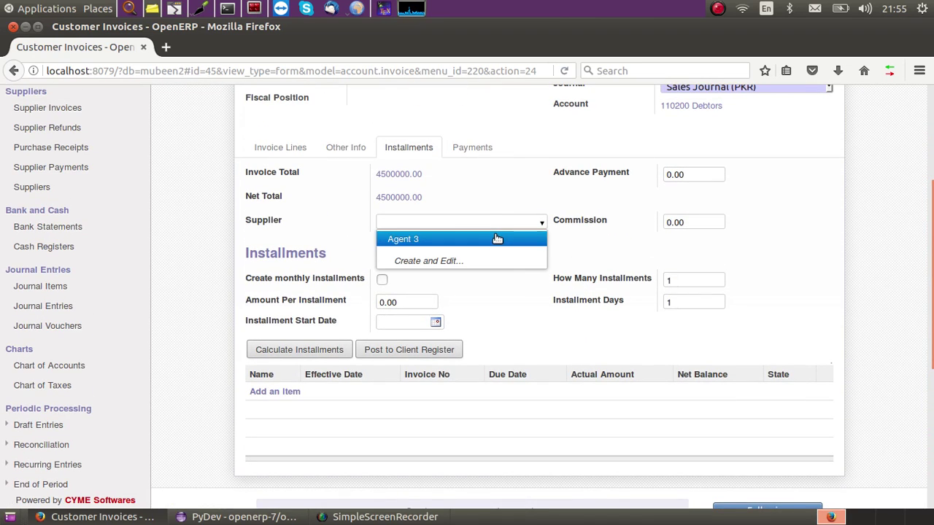
{"action": "left_click", "coordinate": [497, 238]}
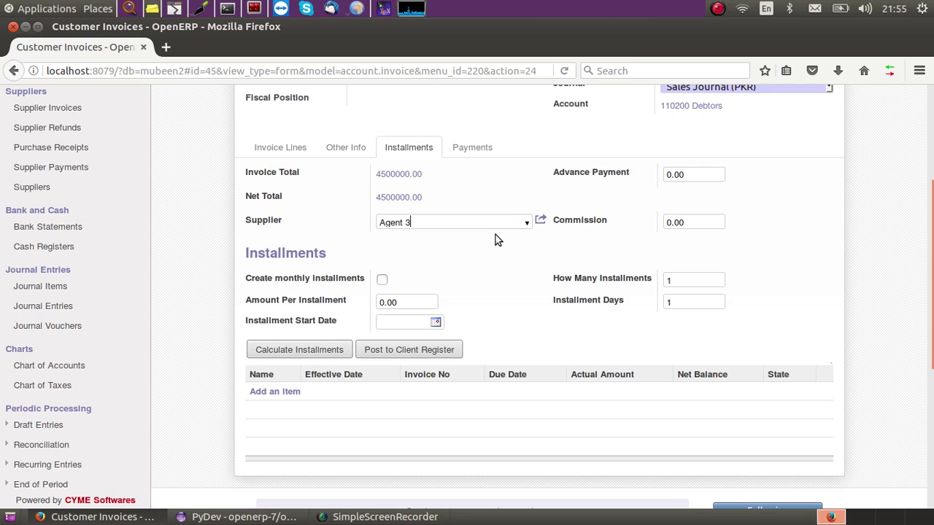
{"action": "left_click", "coordinate": [250, 220]}
{"action": "left_click_drag", "start_coordinate": [694, 222], "coordinate": [657, 220]}
{"action": "type", "text": "7000"}
- Enable monthly installments for the invoice, with 10 installments and 30 installment days
{"action": "left_click", "coordinate": [382, 284]}
{"action": "left_click", "coordinate": [705, 283]}
{"action": "left_click_drag", "start_coordinate": [705, 283], "coordinate": [654, 278]}
{"action": "type", "text": "10"}
{"action": "left_click", "coordinate": [427, 305]}
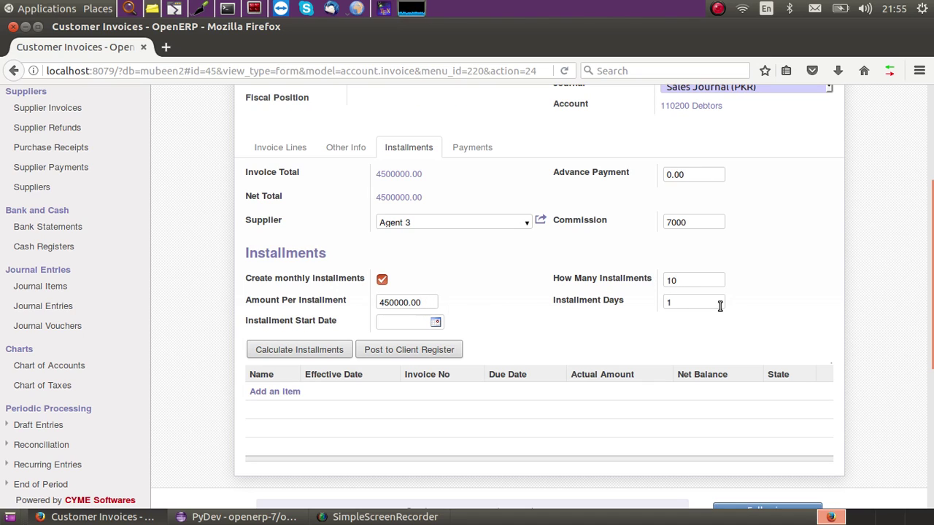
{"action": "left_click_drag", "start_coordinate": [719, 306], "coordinate": [647, 303]}
{"action": "type", "text": "30"}
- Set the installment start date to 06/13/2017 and calculate the installments
{"action": "left_click", "coordinate": [418, 321]}
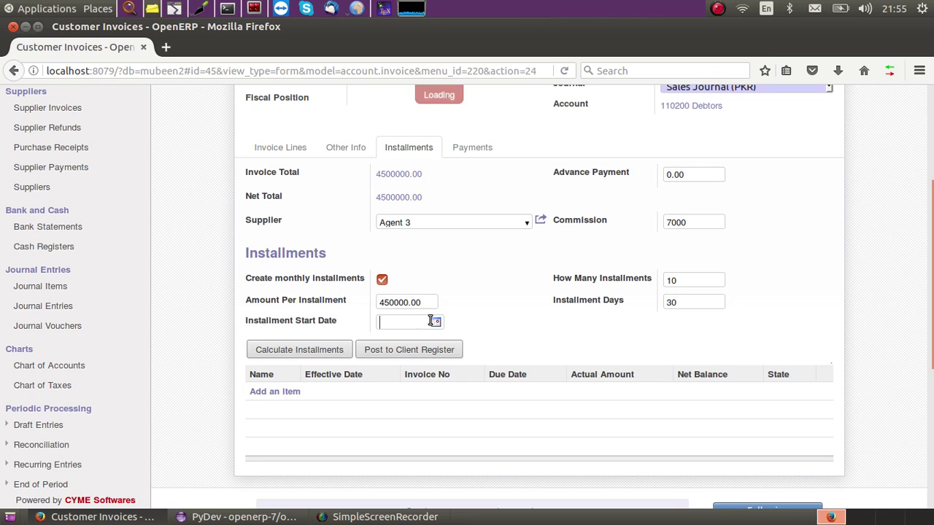
{"action": "left_click", "coordinate": [436, 323]}
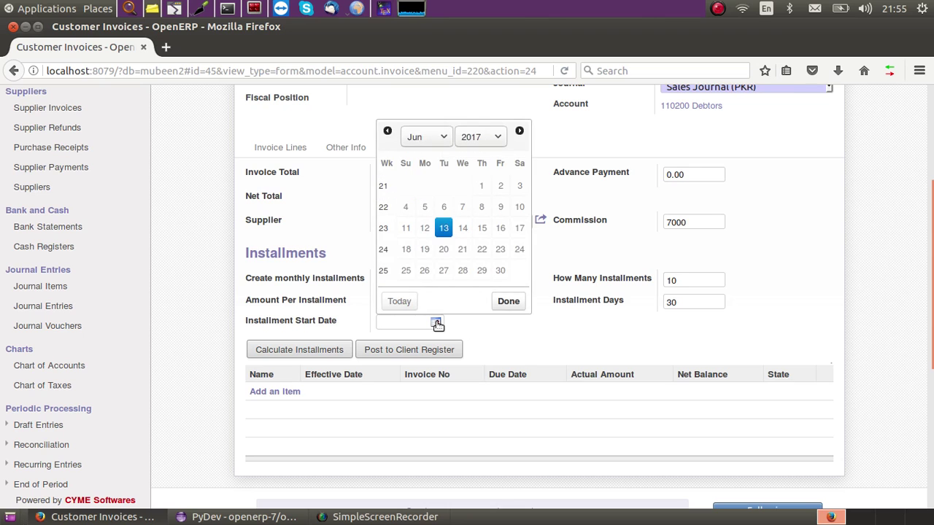
{"action": "left_click", "coordinate": [436, 323]}
{"action": "left_click", "coordinate": [436, 322]}
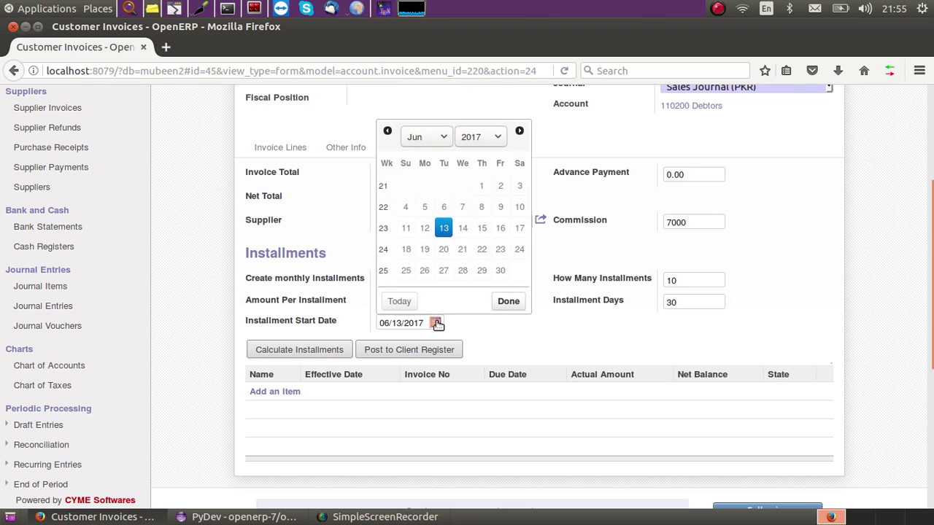
{"action": "left_click", "coordinate": [497, 328]}
{"action": "left_click", "coordinate": [309, 353]}
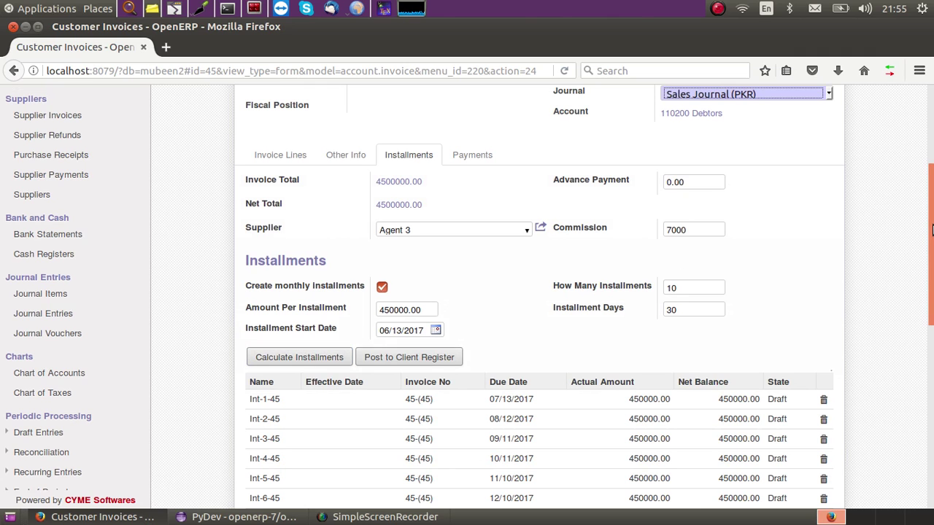
- Review the calculated installment schedule, checking due dates and amounts against the installment settings
{"action": "left_click_drag", "start_coordinate": [932, 230], "coordinate": [931, 297]}
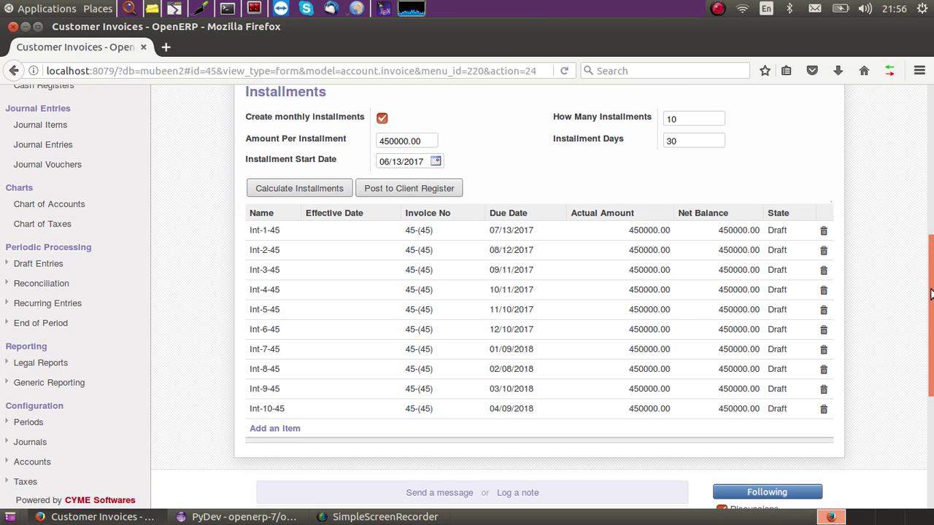
{"action": "left_click_drag", "start_coordinate": [931, 296], "coordinate": [932, 255]}
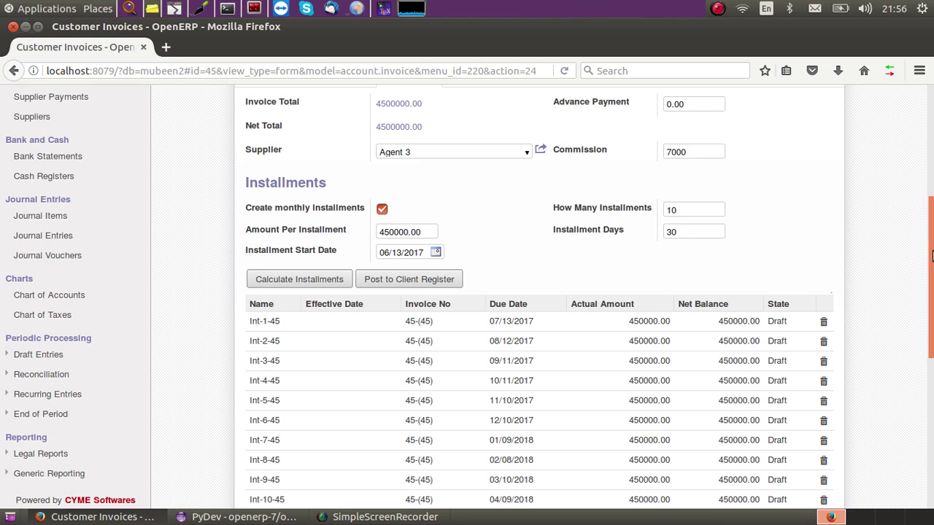
{"action": "mouse_move", "coordinate": [931, 253]}
{"action": "left_mouse_down"}
{"action": "mouse_move", "coordinate": [929, 161]}
{"action": "mouse_move", "coordinate": [932, 256]}
{"action": "left_mouse_up"}
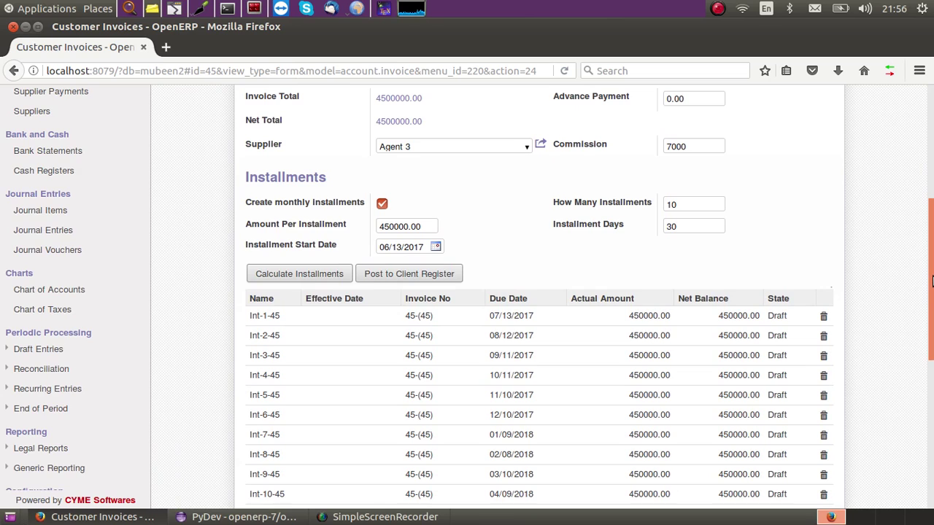
{"action": "mouse_move", "coordinate": [931, 283]}
{"action": "left_mouse_down"}
{"action": "mouse_move", "coordinate": [931, 348]}
{"action": "mouse_move", "coordinate": [931, 287]}
{"action": "mouse_move", "coordinate": [932, 302]}
{"action": "left_mouse_up"}
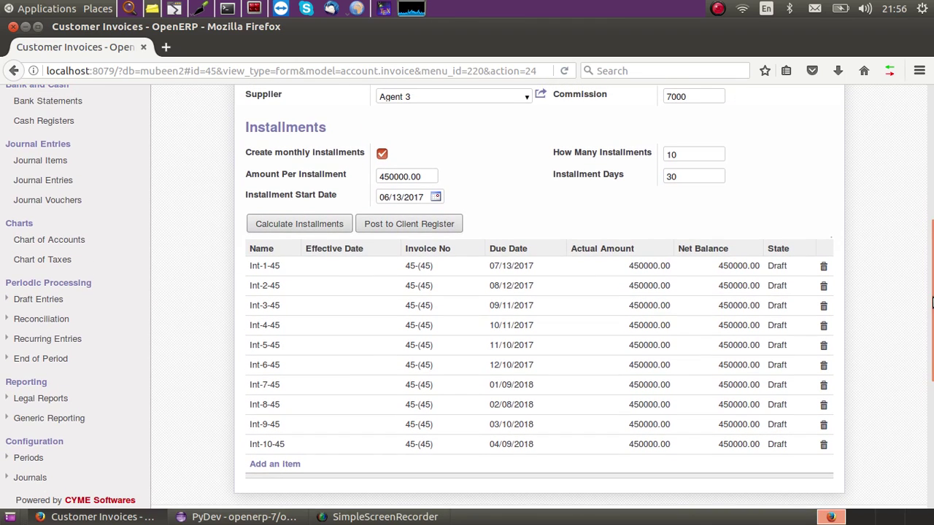
{"action": "left_click", "coordinate": [393, 176]}
- Open the Settings area in a separate browser tab, keeping the invoice open
{"action": "left_click_drag", "start_coordinate": [932, 265], "coordinate": [932, 117]}
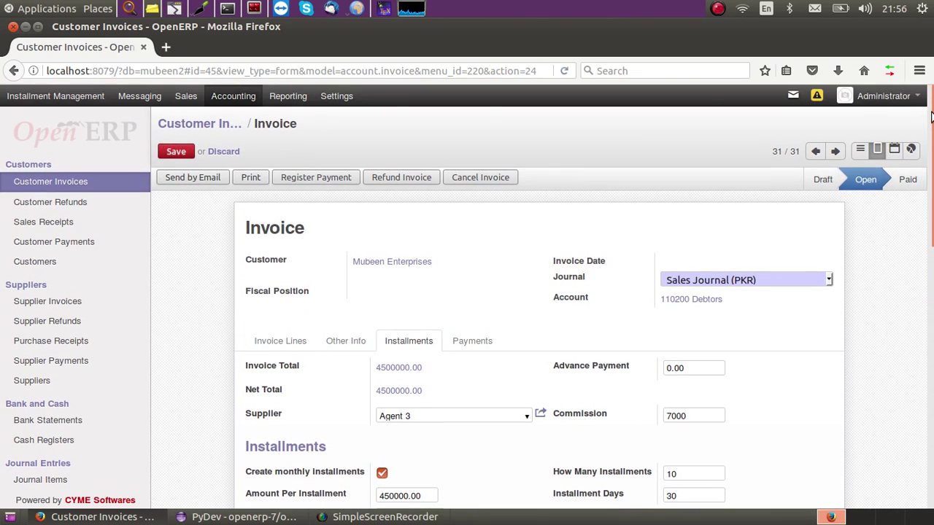
{"action": "right_click", "coordinate": [337, 95]}
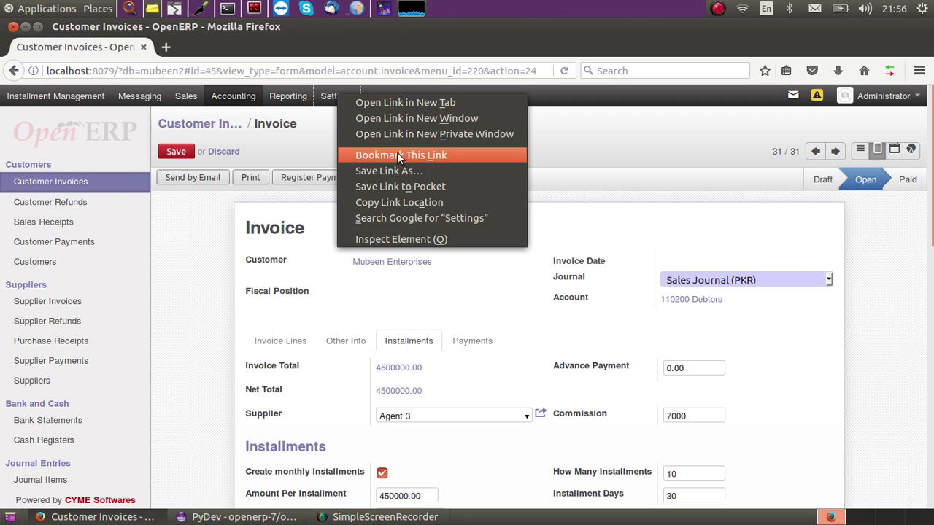
{"action": "left_click", "coordinate": [394, 106]}
{"action": "left_click", "coordinate": [224, 51]}
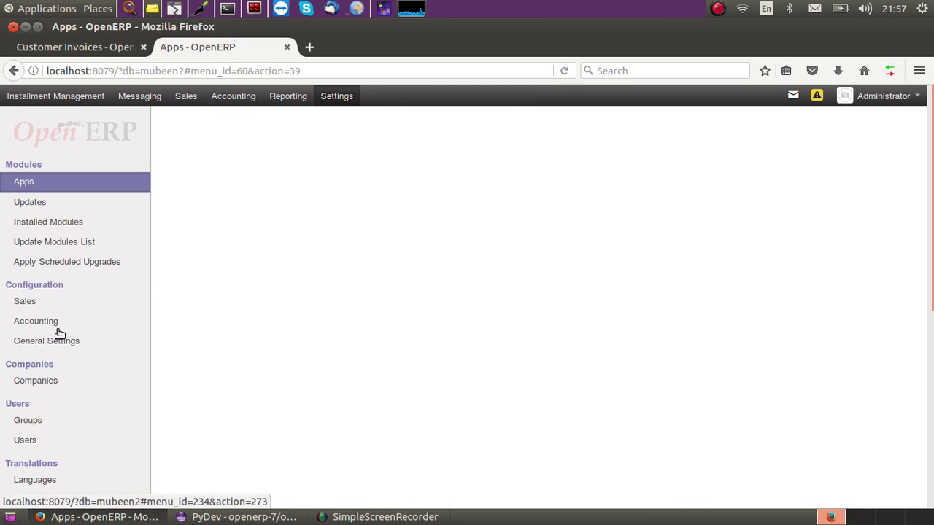
- Open the Your Company record for editing and show its Accounts Management for Shops configuration
{"action": "left_click", "coordinate": [38, 381]}
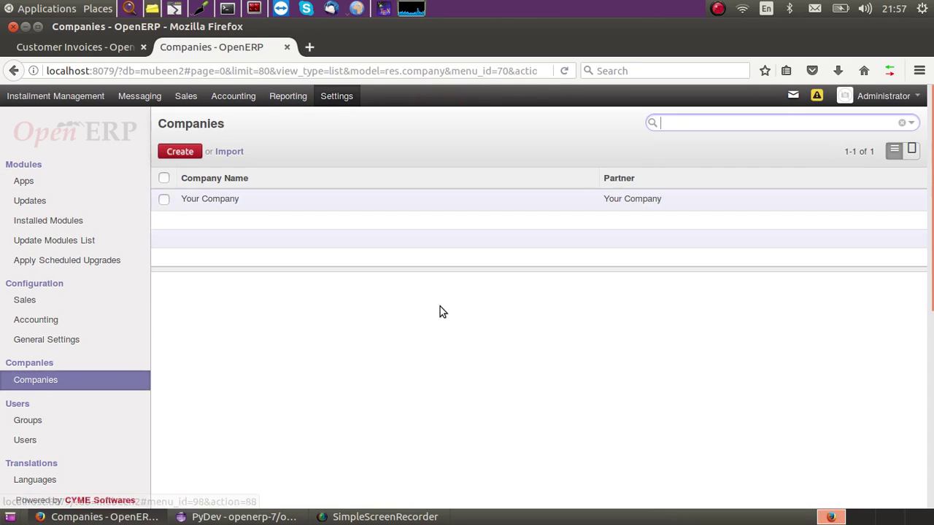
{"action": "left_click", "coordinate": [211, 203]}
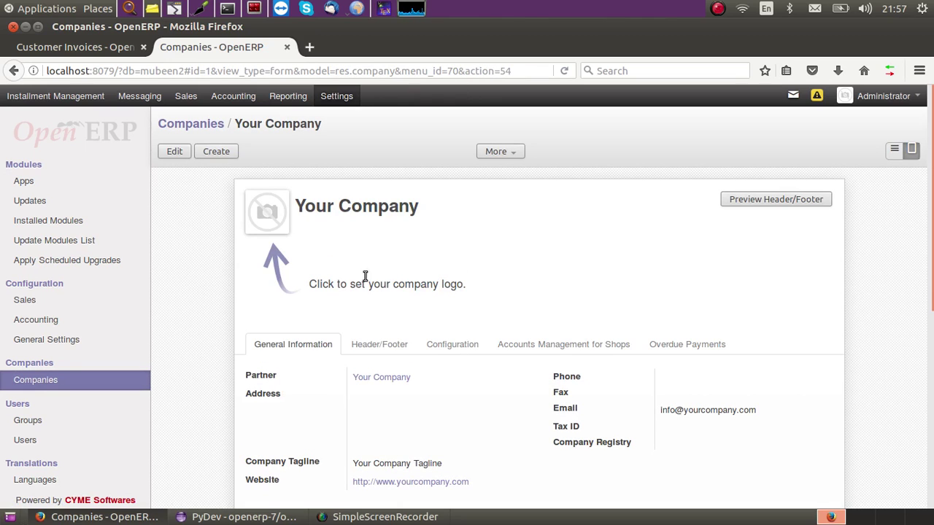
{"action": "left_click", "coordinate": [177, 152]}
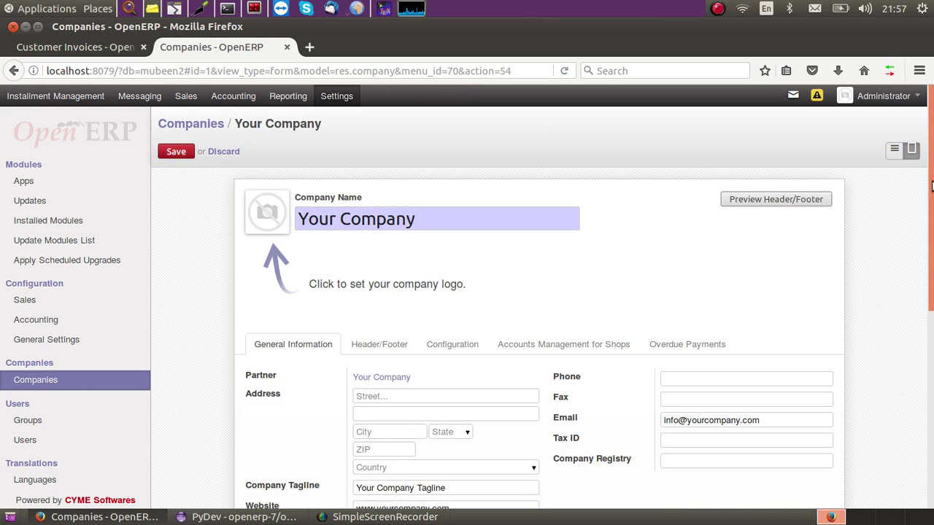
{"action": "scroll", "coordinate": [726, 211], "scroll_direction": "down", "scroll_amount": 4}
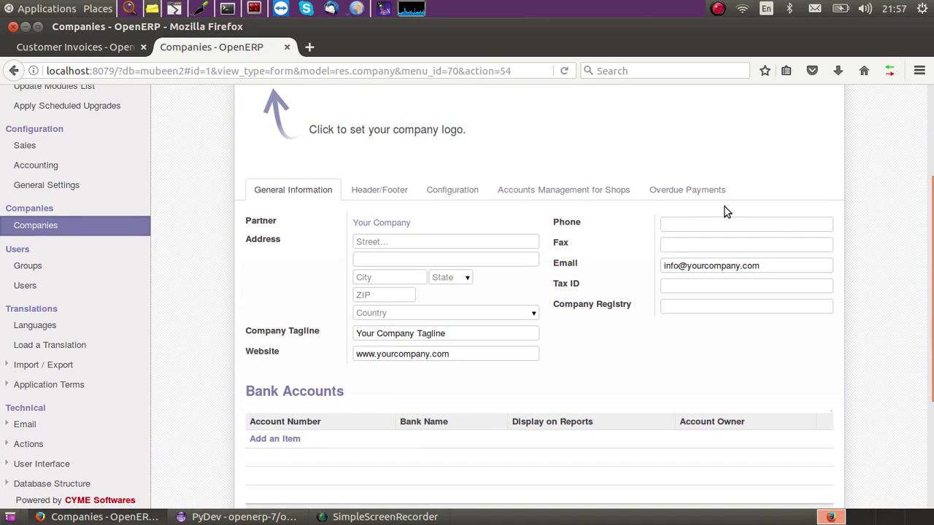
{"action": "left_click", "coordinate": [590, 194]}
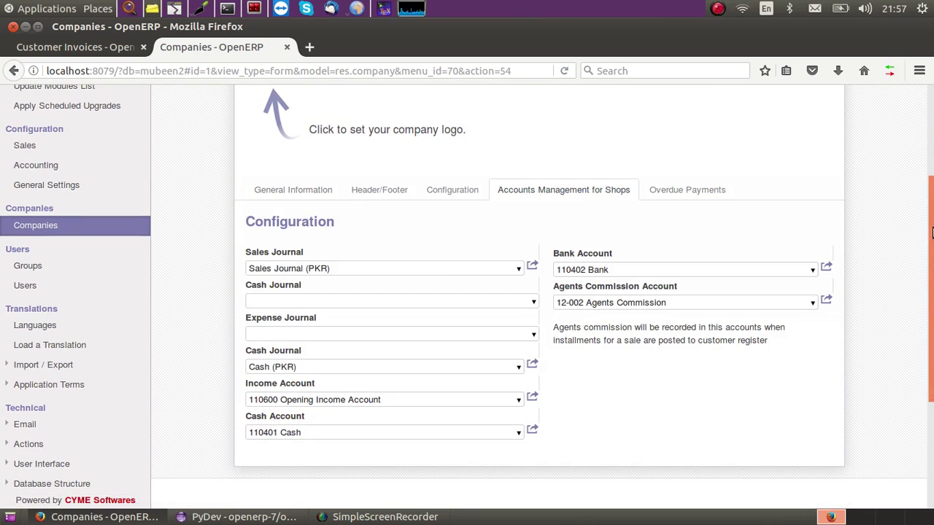
- Try to create a journal named Expense Journal with code exj and type Purchase for the company's Expense Journal setting, then discard it
{"action": "left_click_drag", "start_coordinate": [932, 237], "coordinate": [932, 251]}
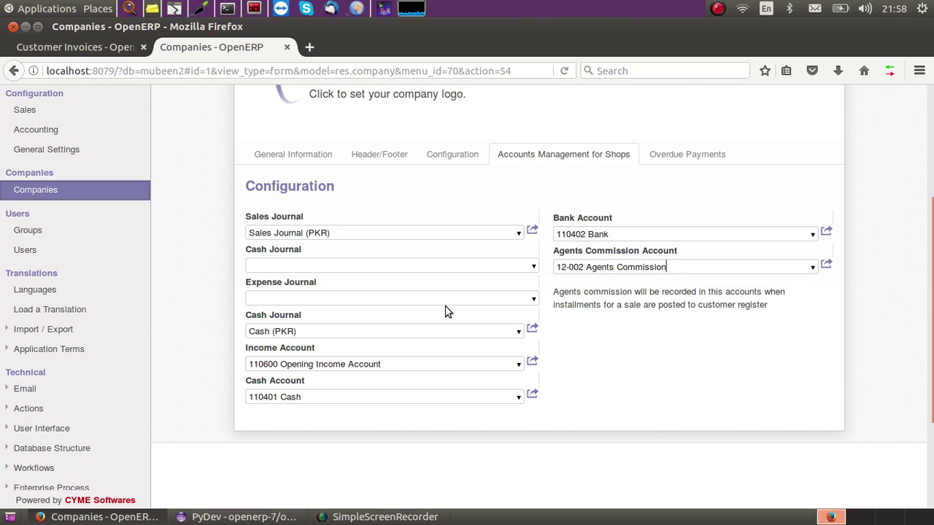
{"action": "left_click", "coordinate": [423, 296]}
{"action": "left_click", "coordinate": [533, 299]}
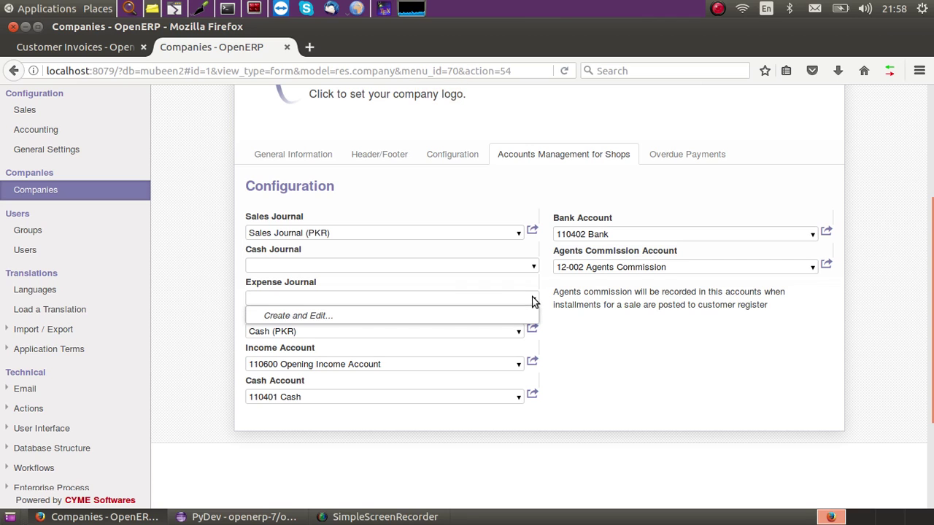
{"action": "left_click", "coordinate": [499, 317]}
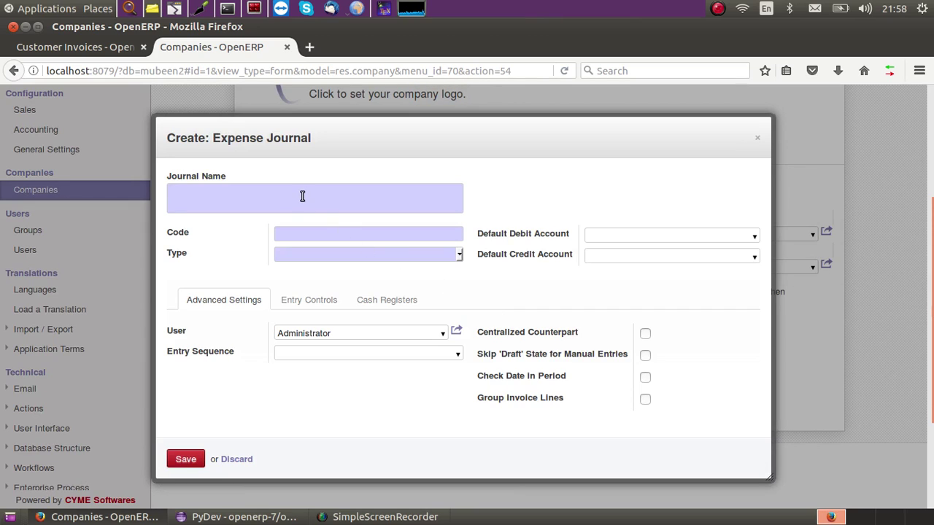
{"action": "type", "text": "Expense "}
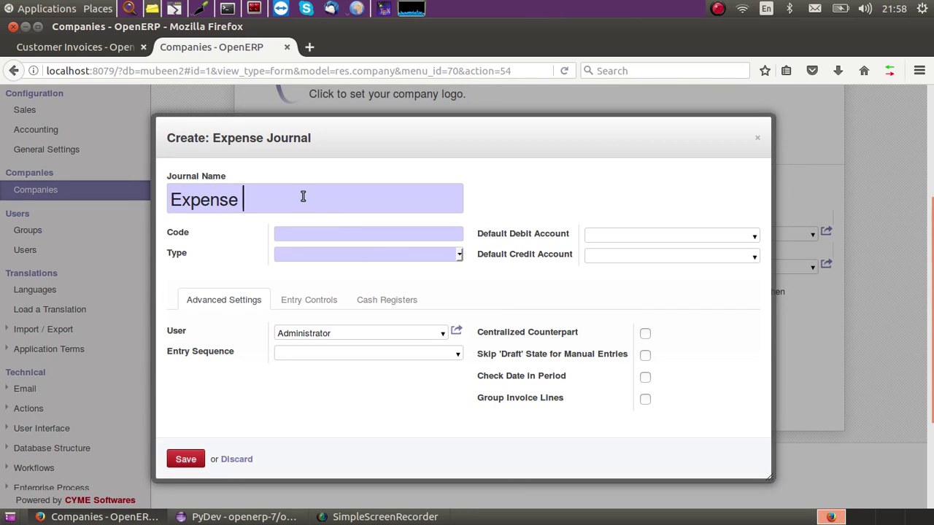
{"action": "type", "text": "Journal"}
{"action": "key", "text": "Tab"}
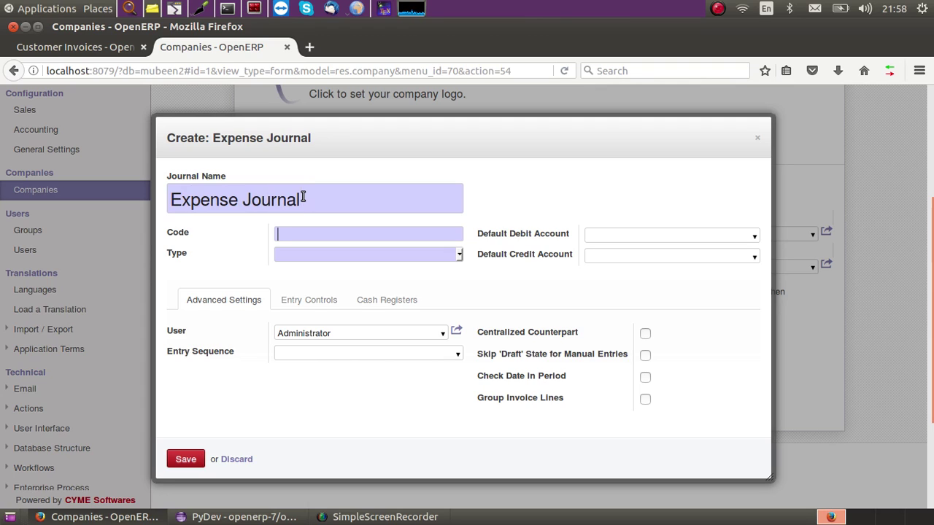
{"action": "type", "text": "ex"}
{"action": "key", "text": "Tab"}
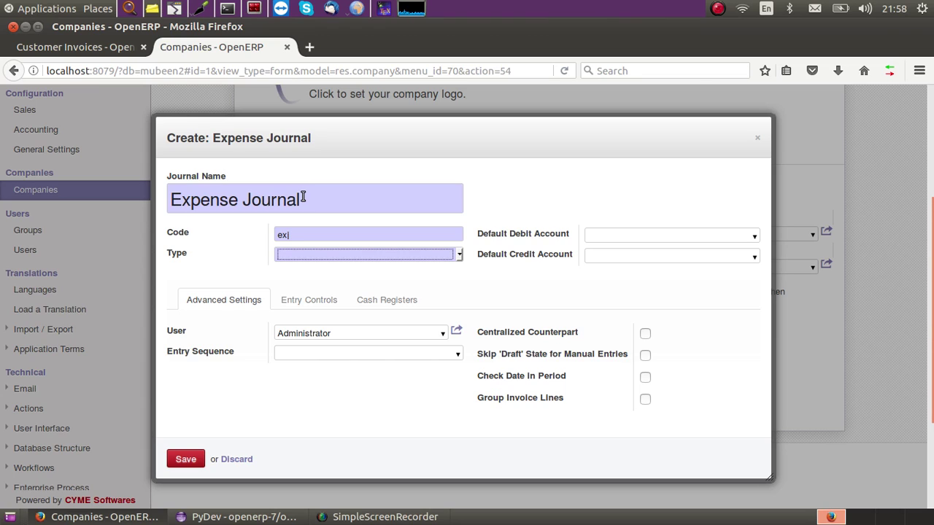
{"action": "left_click", "coordinate": [458, 256]}
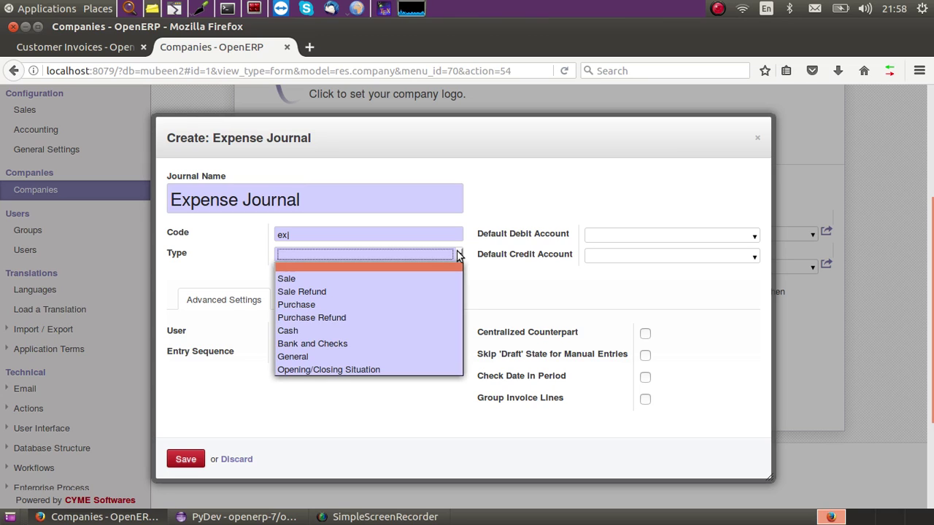
{"action": "left_click", "coordinate": [373, 305]}
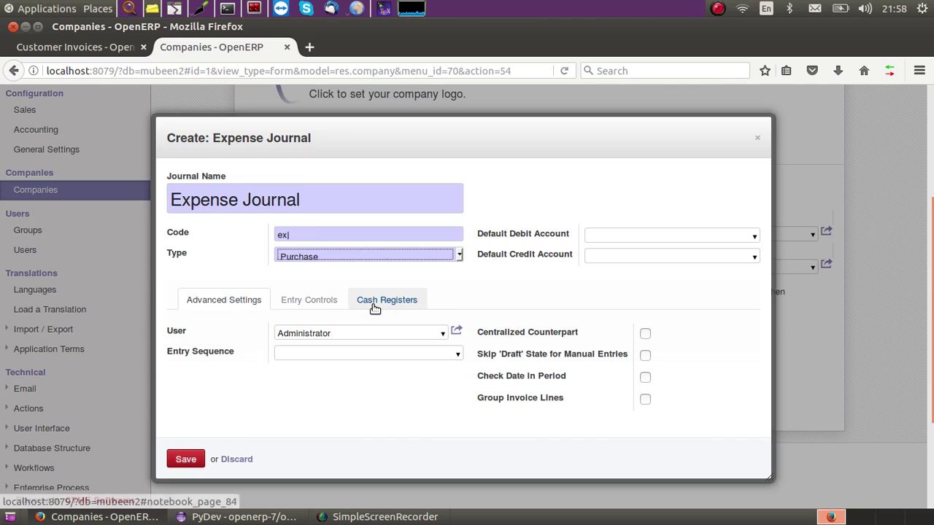
{"action": "left_click", "coordinate": [177, 458]}
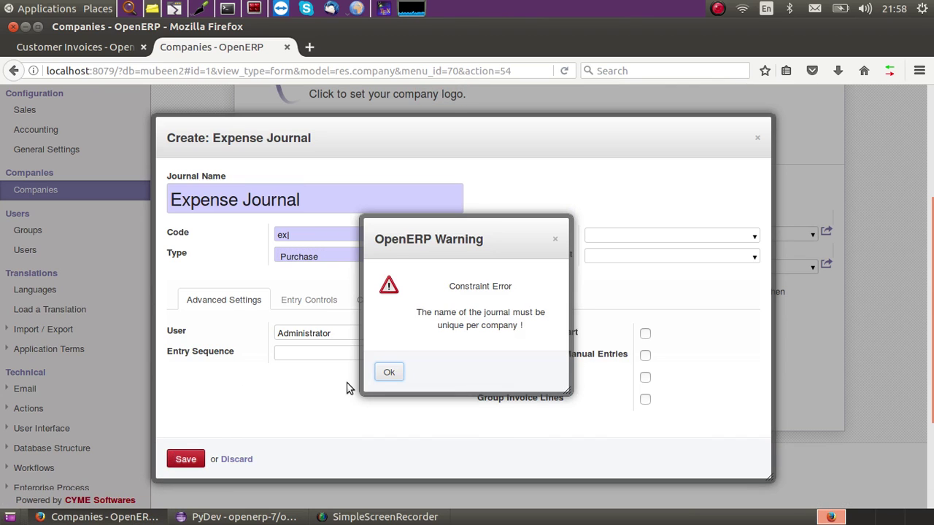
{"action": "left_click", "coordinate": [389, 374]}
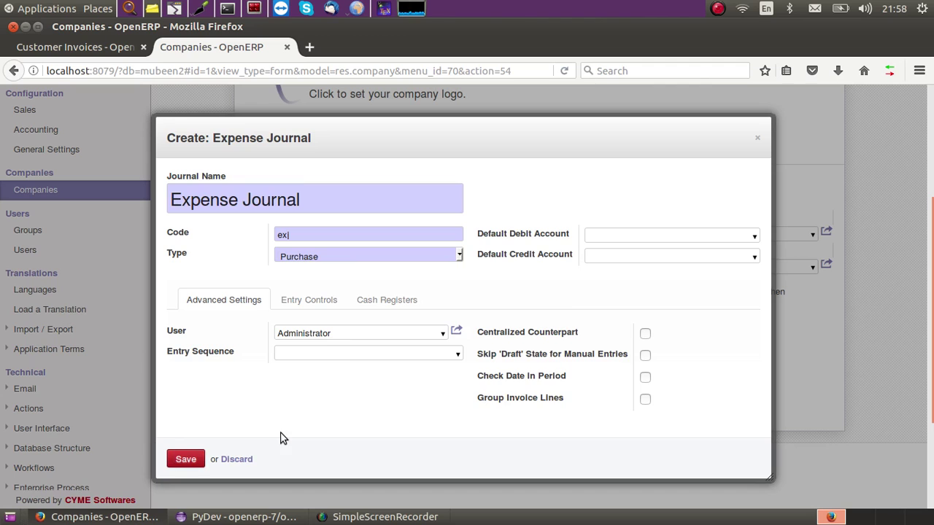
{"action": "left_click", "coordinate": [241, 460]}
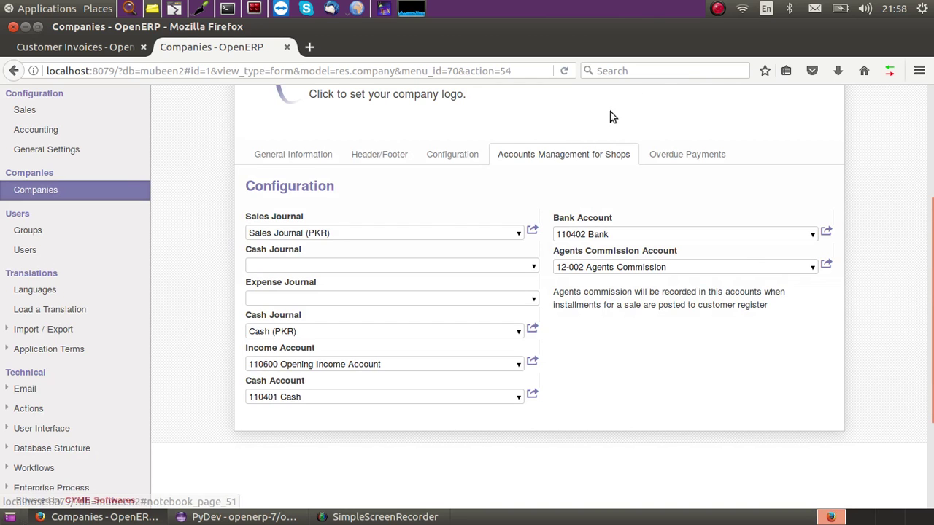
- Review the company's Accounts Management for Shops settings, checking the Sales Journal, Agents Commission Account and Expense Journal choices
{"action": "scroll", "coordinate": [932, 178], "scroll_direction": "up", "scroll_amount": 3}
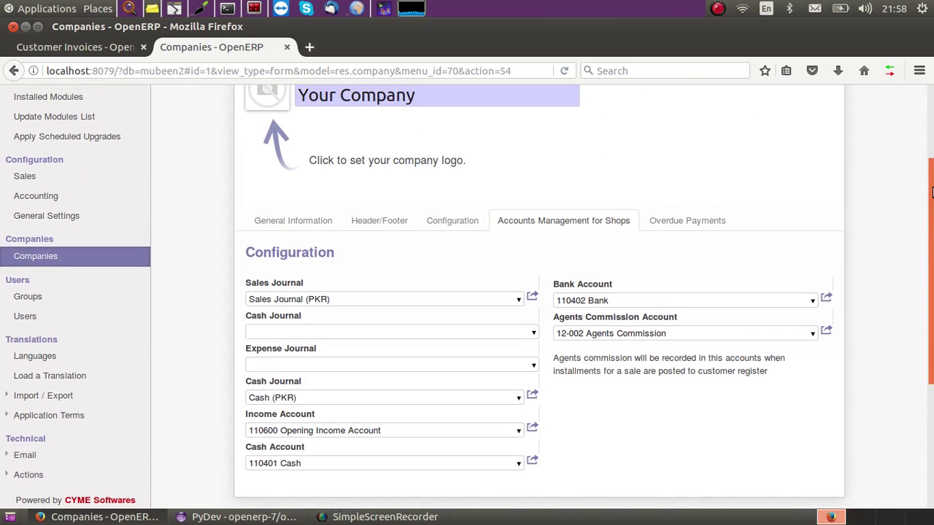
{"action": "scroll", "coordinate": [932, 178], "scroll_direction": "down", "scroll_amount": 1}
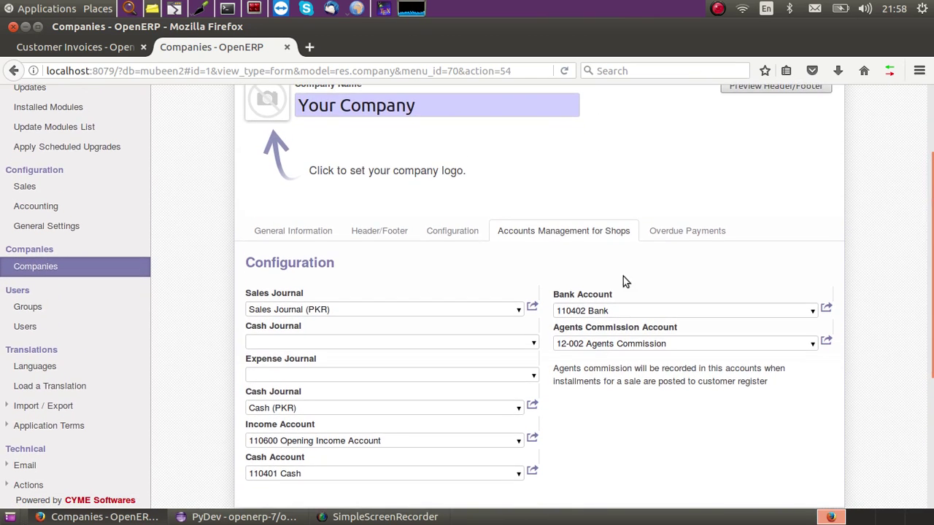
{"action": "left_click", "coordinate": [358, 308]}
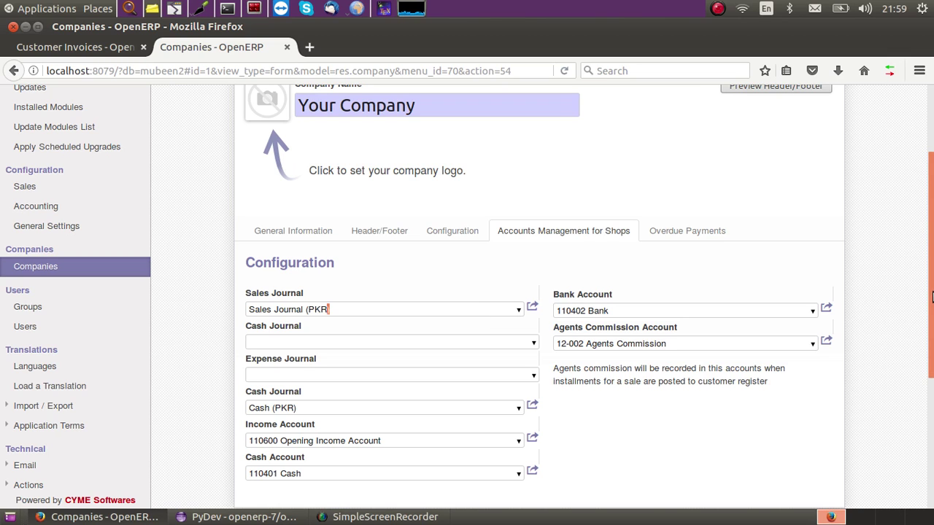
{"action": "left_click_drag", "start_coordinate": [932, 295], "coordinate": [931, 329]}
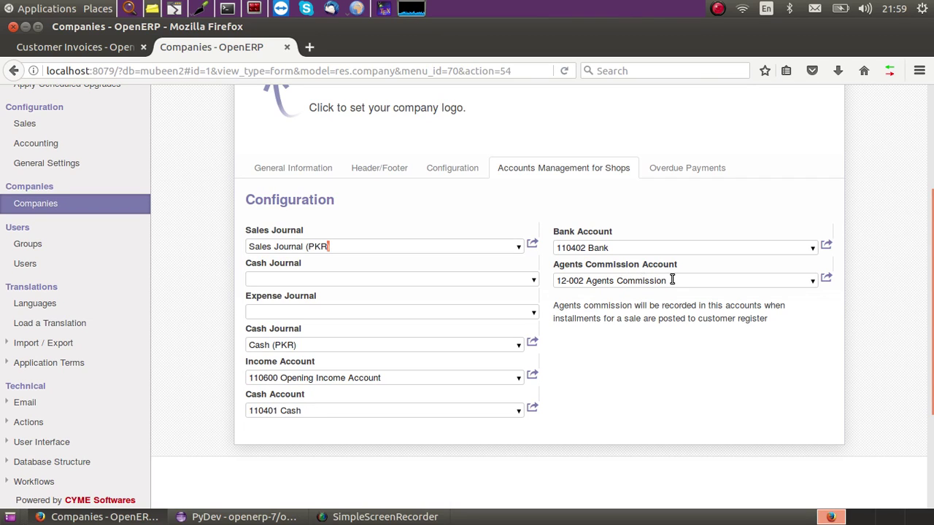
{"action": "left_click_drag", "start_coordinate": [672, 280], "coordinate": [555, 278]}
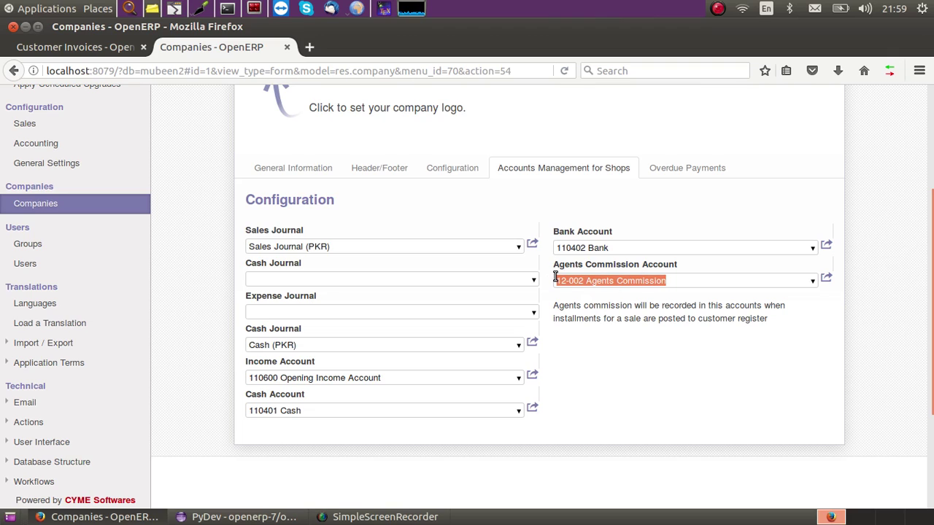
{"action": "left_click", "coordinate": [457, 313]}
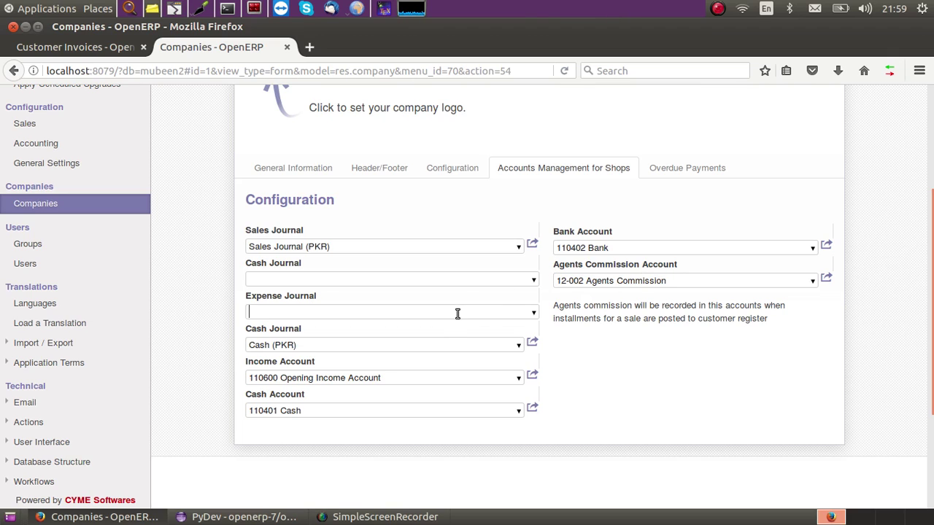
{"action": "left_click", "coordinate": [533, 316]}
{"action": "left_click", "coordinate": [533, 316]}
- Open the list of journals in the Accounting configuration
{"action": "left_click_drag", "start_coordinate": [930, 310], "coordinate": [925, 159]}
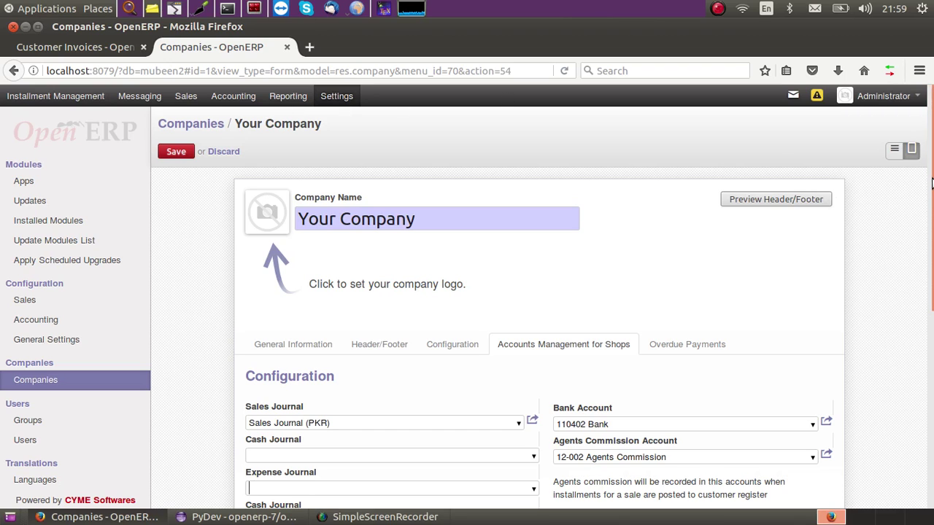
{"action": "left_click", "coordinate": [241, 99]}
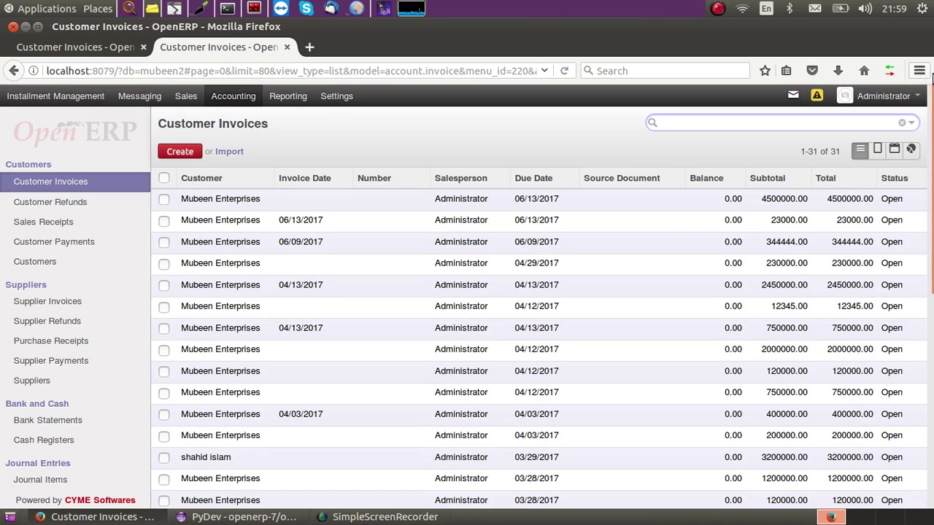
{"action": "left_click_drag", "start_coordinate": [932, 159], "coordinate": [931, 413]}
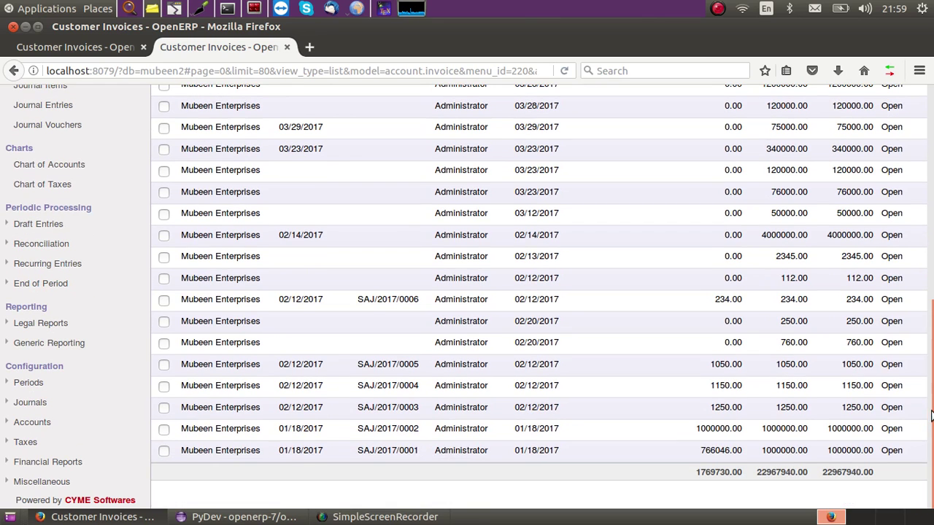
{"action": "left_click", "coordinate": [33, 407]}
{"action": "left_click", "coordinate": [36, 425]}
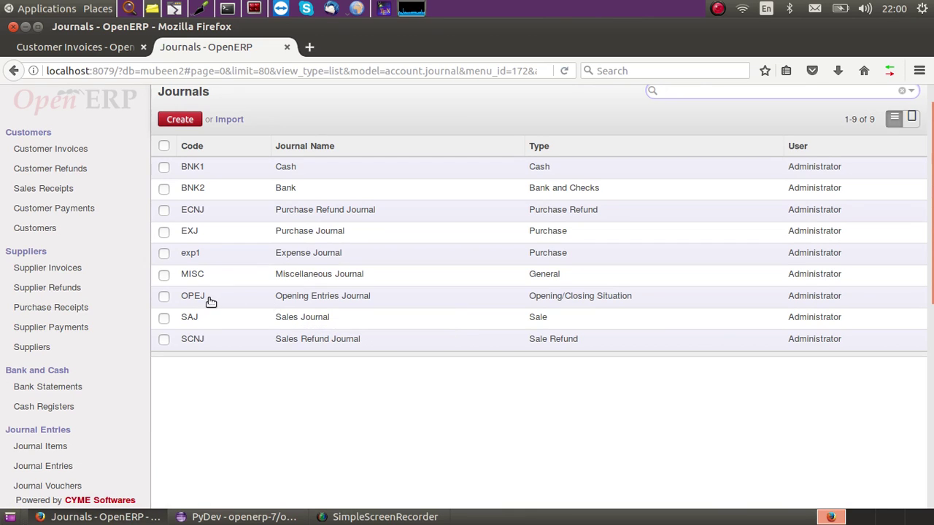
- Open the Purchase Journal for editing and examine its available journal types
{"action": "left_click", "coordinate": [337, 235]}
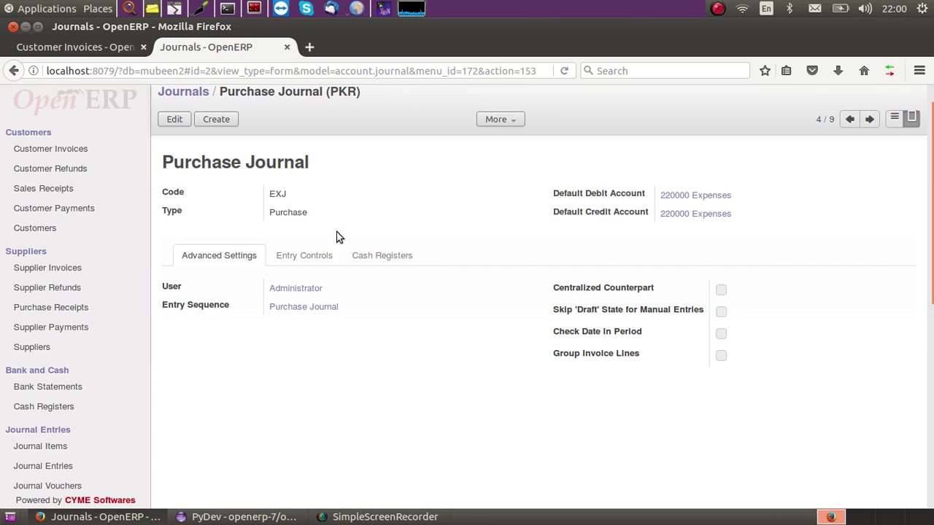
{"action": "left_click", "coordinate": [169, 122]}
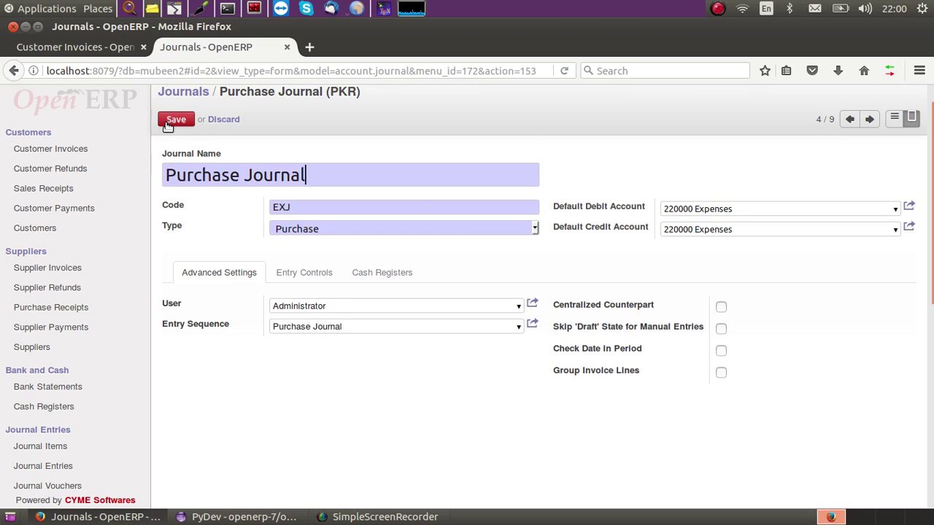
{"action": "left_click", "coordinate": [537, 227]}
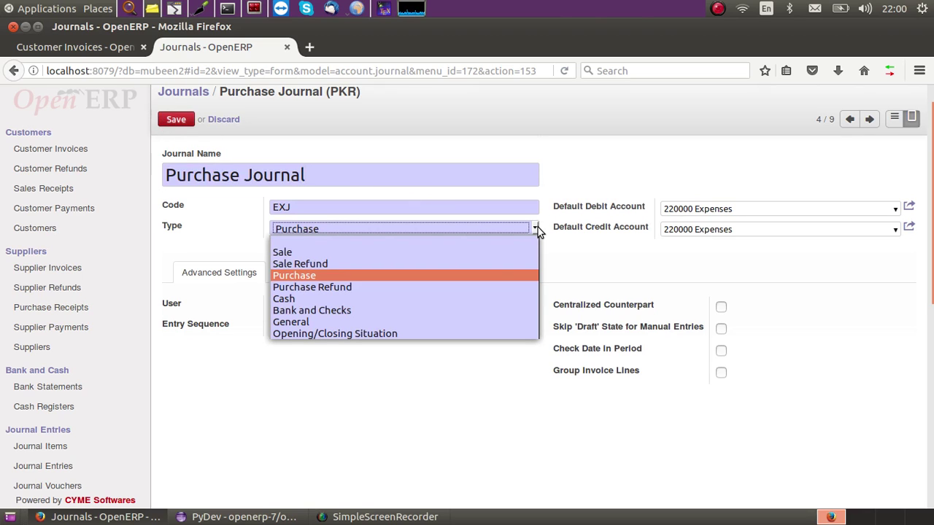
{"action": "left_click", "coordinate": [537, 226]}
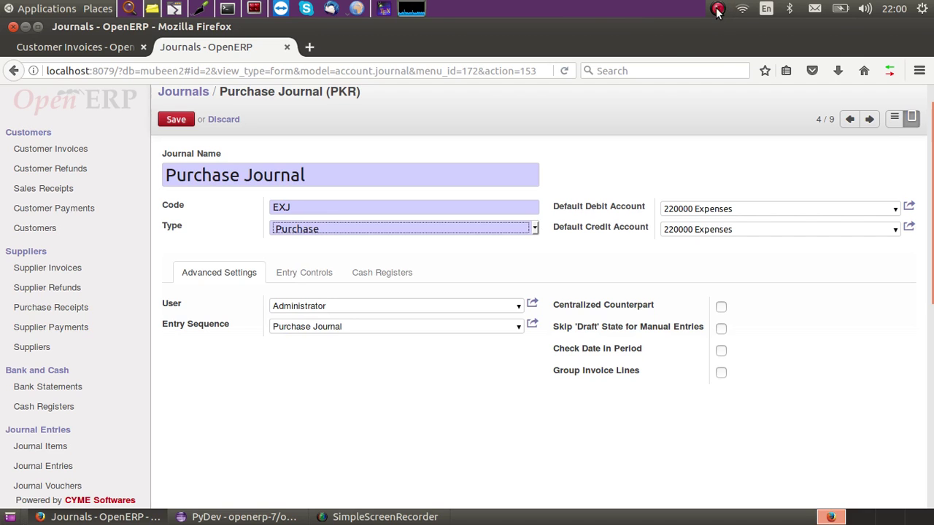
{"action": "left_click", "coordinate": [718, 9]}
{"action": "left_click", "coordinate": [727, 23]}
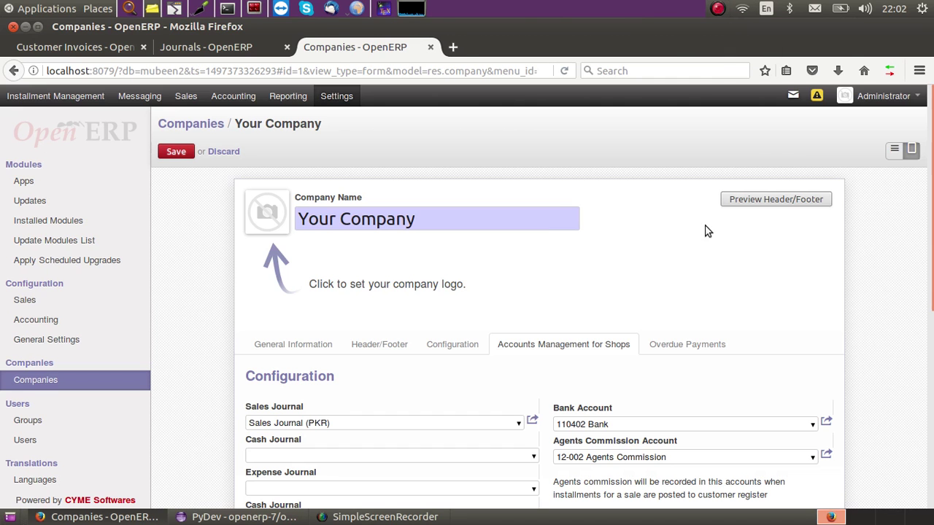
- Set the company's Expense Journal to Expense Journal (PKR) and save the company record
{"action": "scroll", "coordinate": [931, 372], "scroll_direction": "down", "scroll_amount": 4}
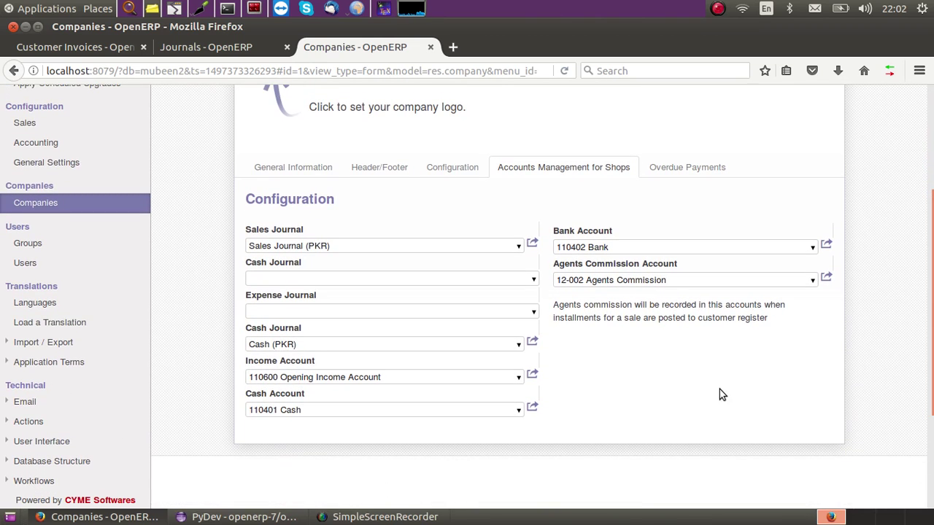
{"action": "left_click_drag", "start_coordinate": [677, 279], "coordinate": [544, 282]}
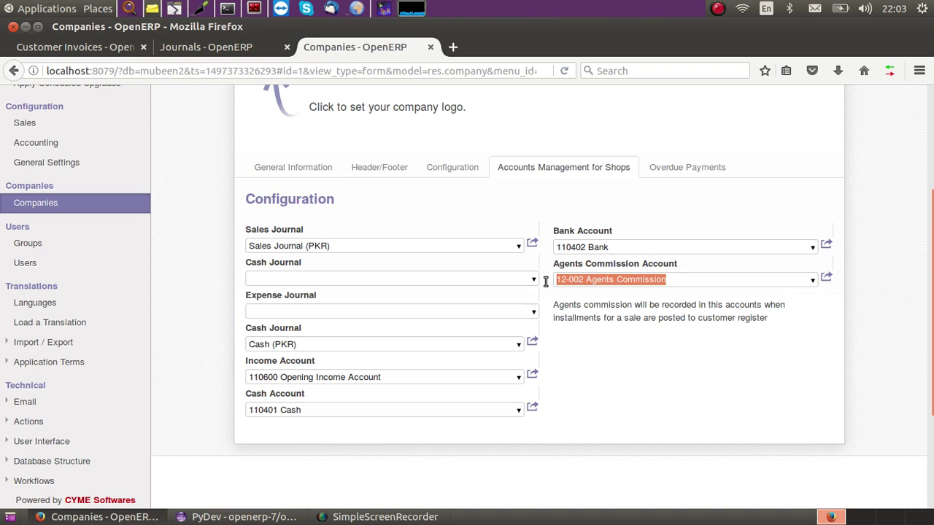
{"action": "left_click", "coordinate": [624, 284]}
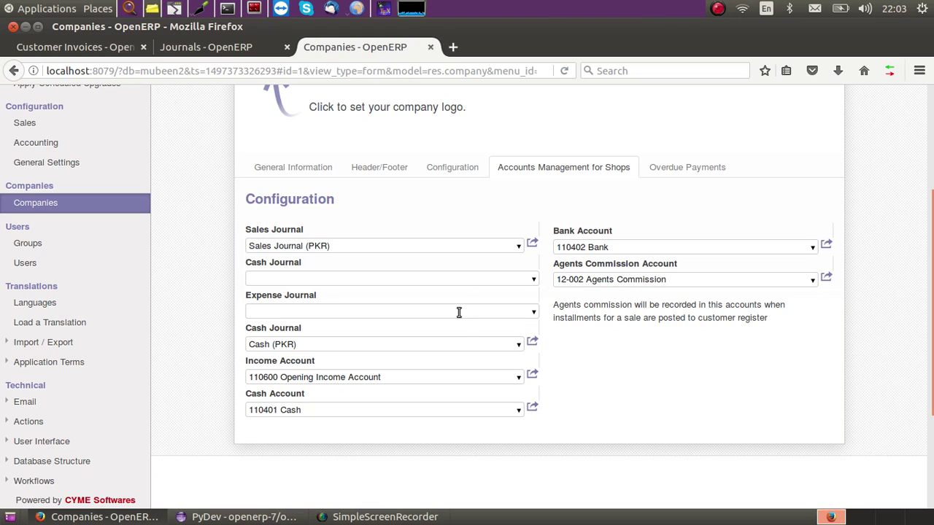
{"action": "left_click", "coordinate": [535, 314]}
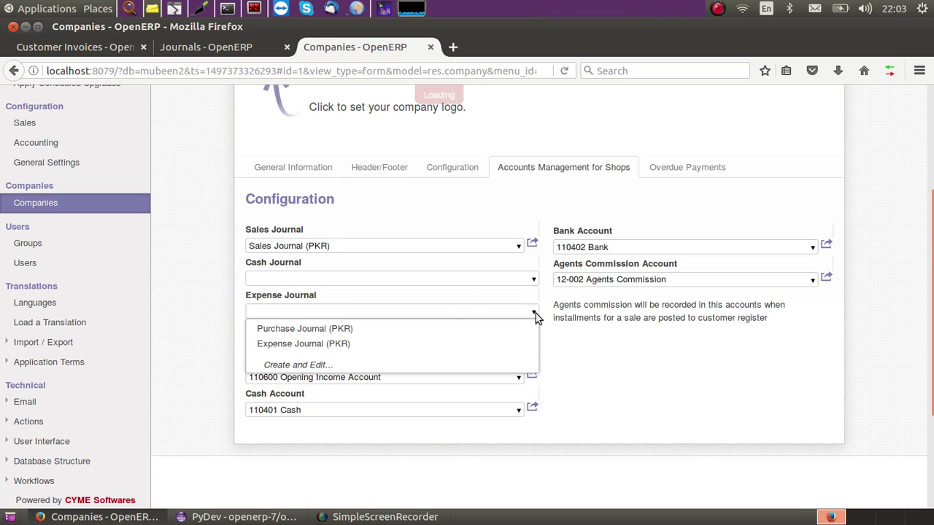
{"action": "left_click", "coordinate": [493, 344]}
{"action": "left_click_drag", "start_coordinate": [931, 340], "coordinate": [932, 225]}
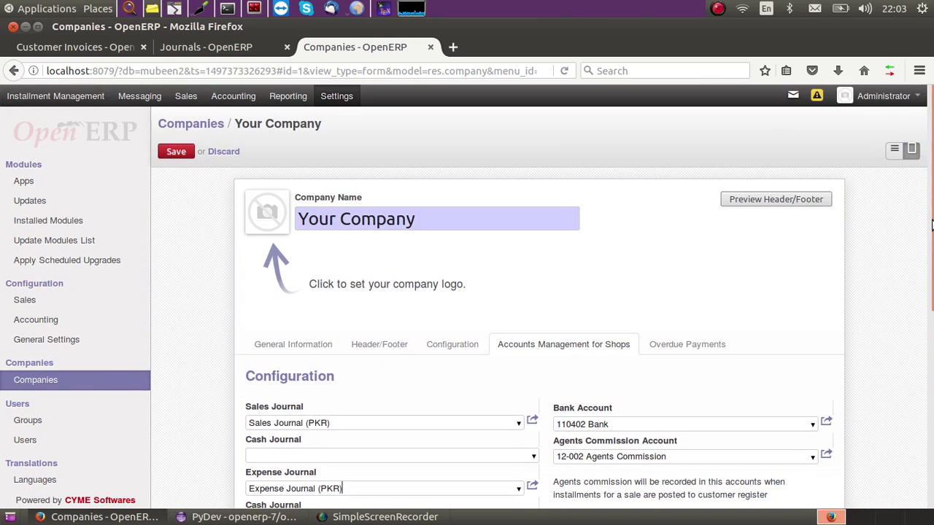
{"action": "left_click", "coordinate": [177, 152]}
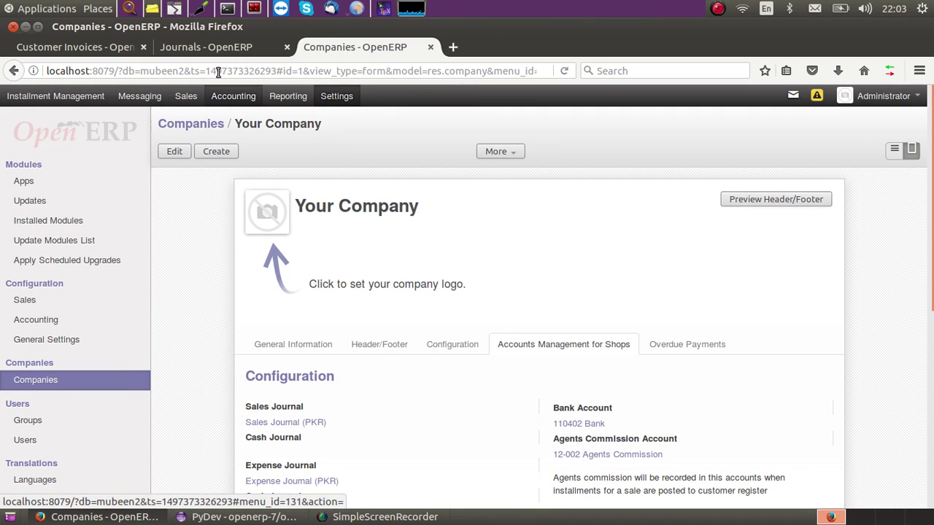
- Return to the open customer invoice and check the agent commission amount on its installments
{"action": "left_click", "coordinate": [106, 47]}
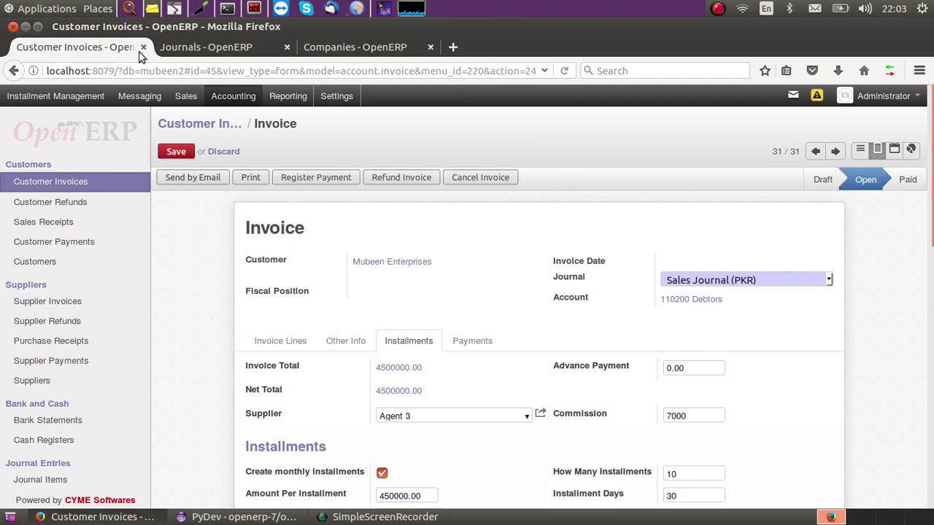
{"action": "left_click_drag", "start_coordinate": [932, 251], "coordinate": [932, 318]}
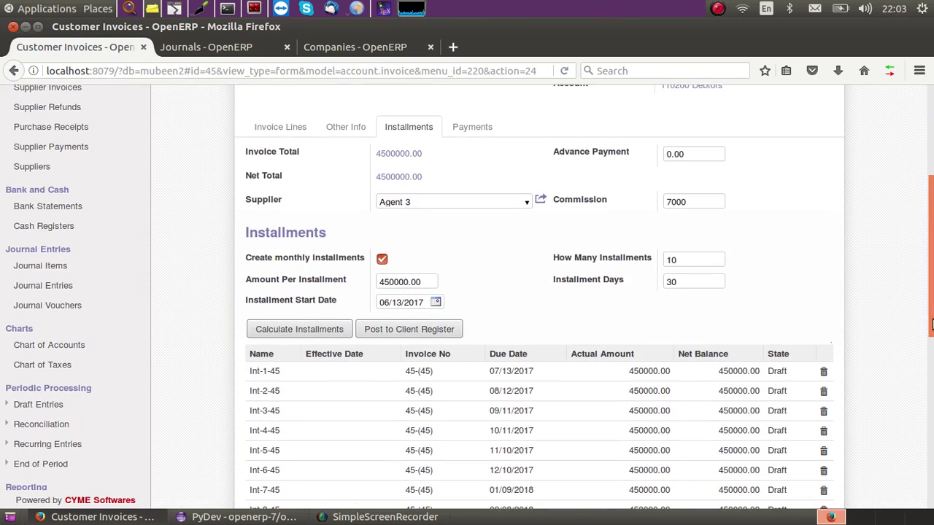
{"action": "left_click_drag", "start_coordinate": [693, 201], "coordinate": [662, 200]}
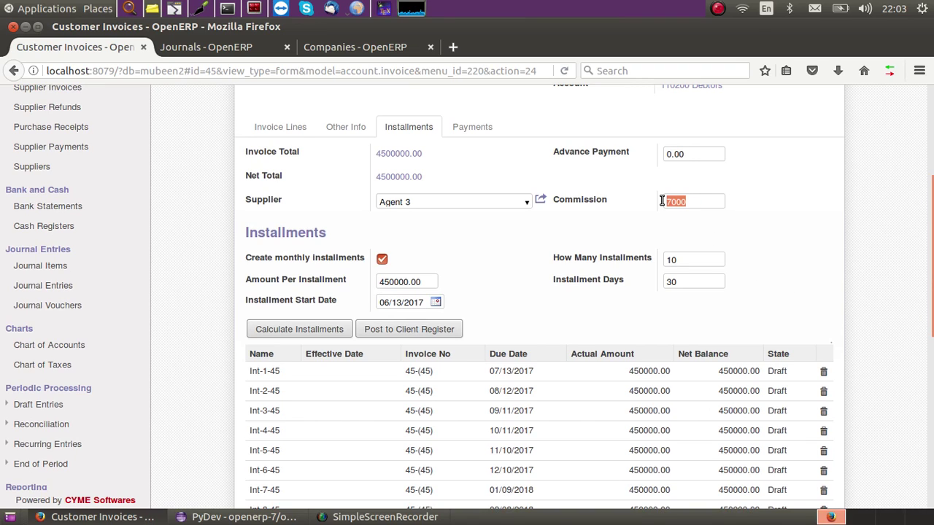
- Check the agent and commission on the invoice's installments and post them to the client register
{"action": "left_click", "coordinate": [696, 199]}
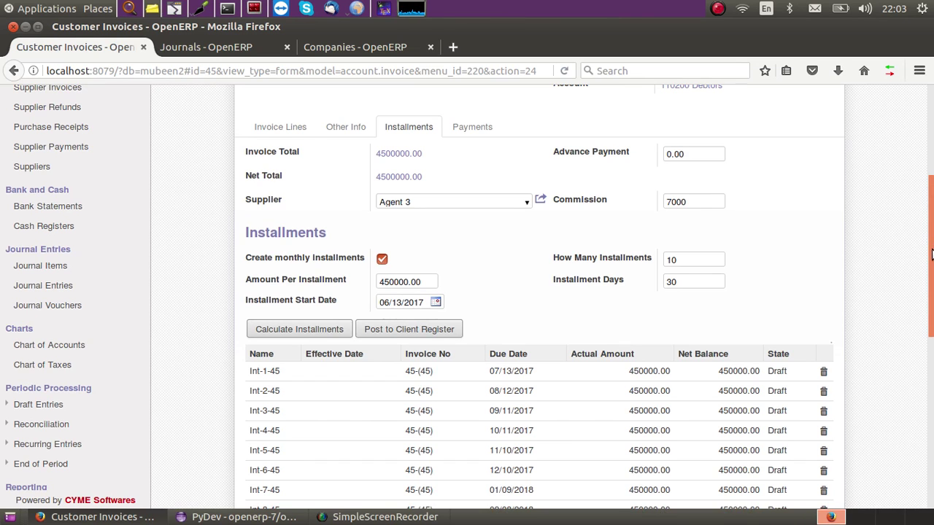
{"action": "left_click_drag", "start_coordinate": [932, 254], "coordinate": [931, 235]}
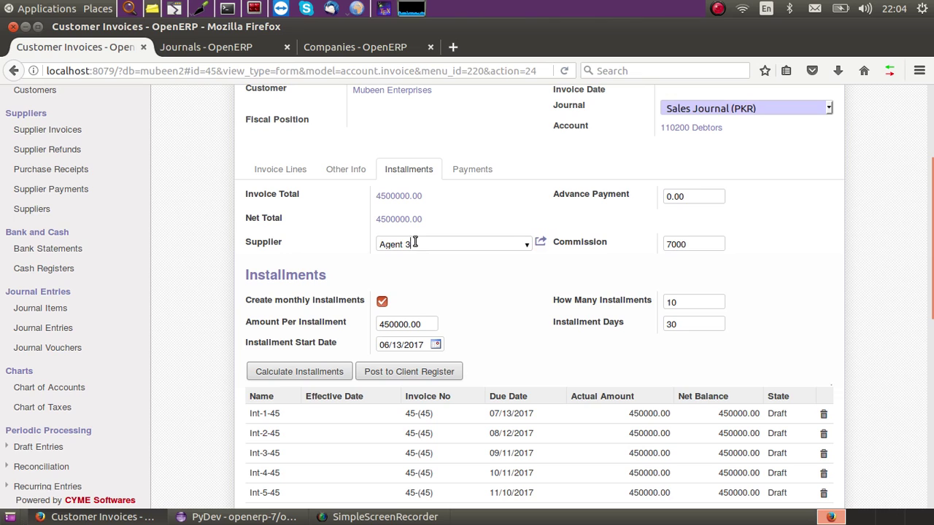
{"action": "left_click_drag", "start_coordinate": [414, 243], "coordinate": [361, 244]}
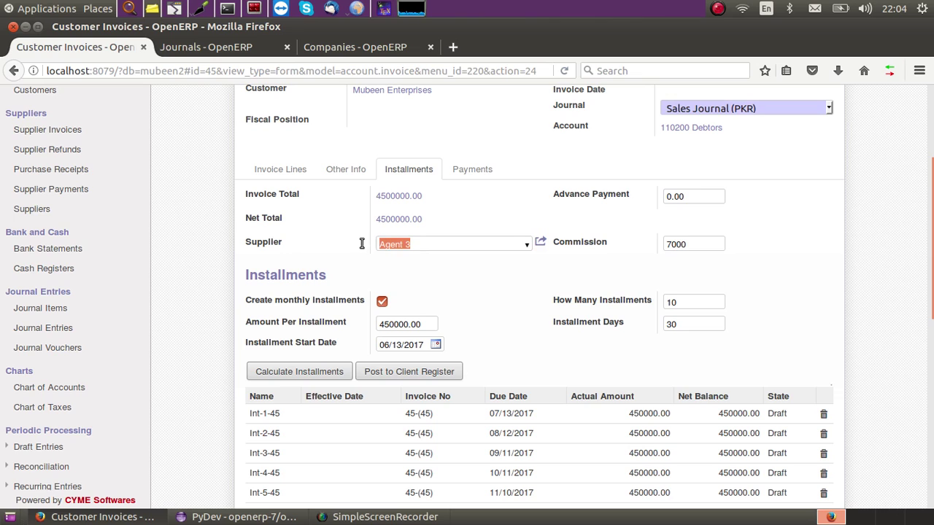
{"action": "left_click", "coordinate": [438, 373]}
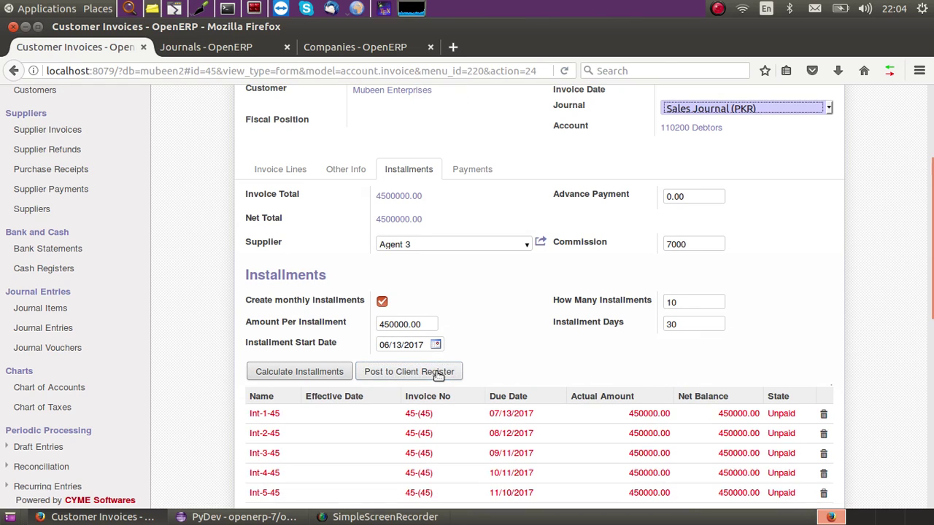
- Open the newest agent commission entry among the journal entries and examine its debit and credit lines
{"action": "scroll", "coordinate": [932, 306], "scroll_direction": "up", "scroll_amount": 4}
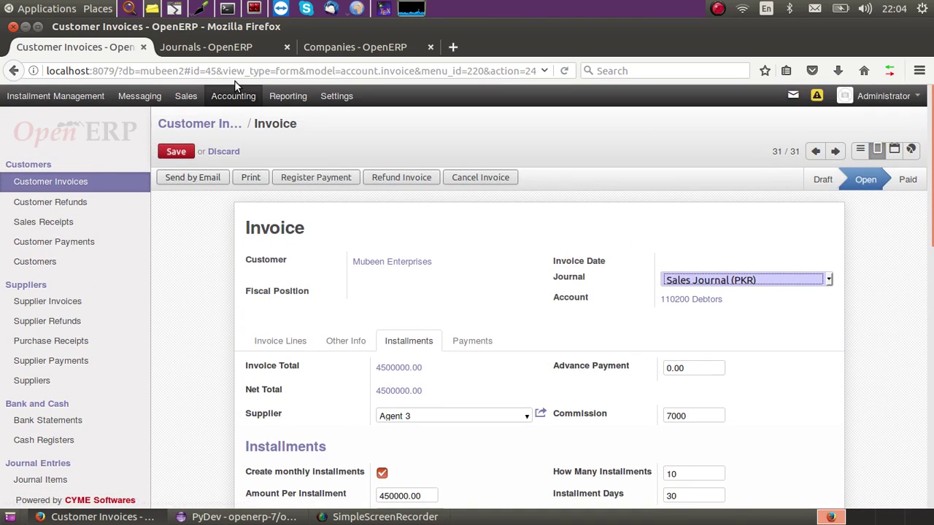
{"action": "left_click", "coordinate": [228, 52]}
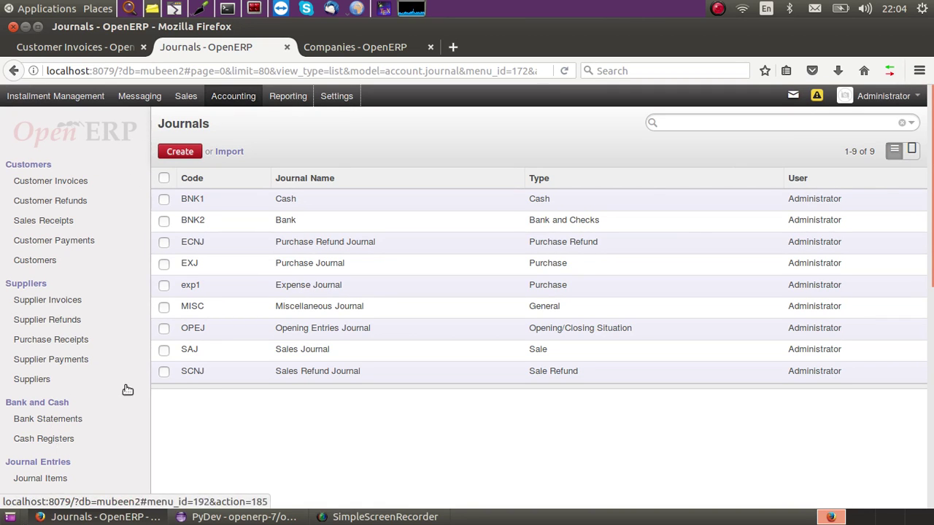
{"action": "left_click_drag", "start_coordinate": [932, 225], "coordinate": [932, 305]}
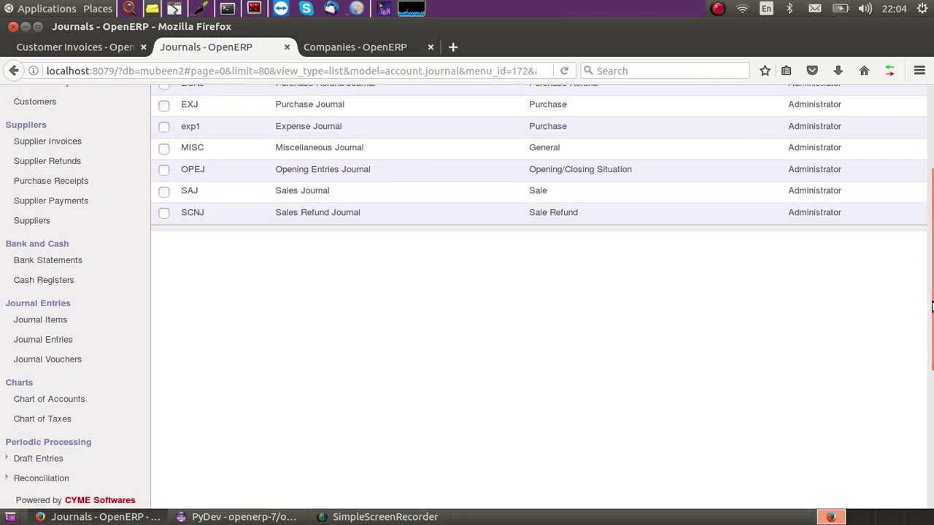
{"action": "left_click", "coordinate": [48, 343]}
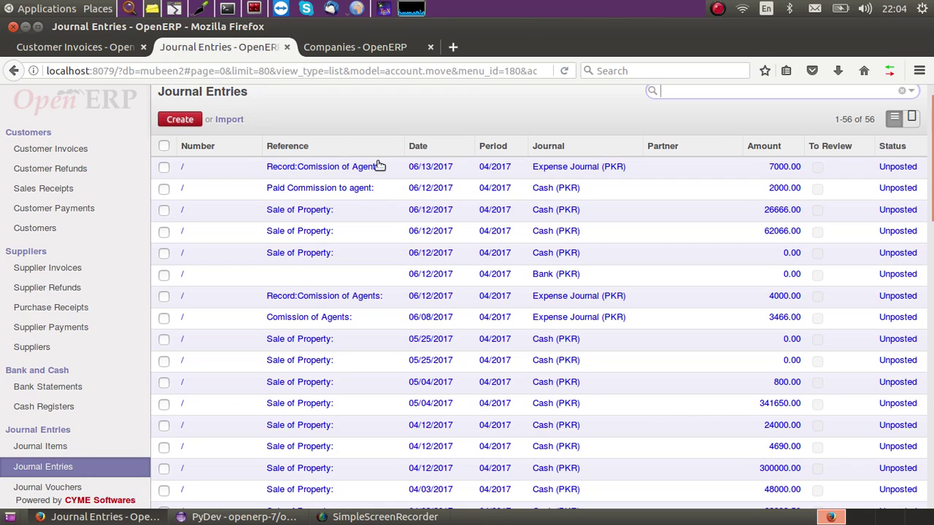
{"action": "left_click", "coordinate": [550, 168]}
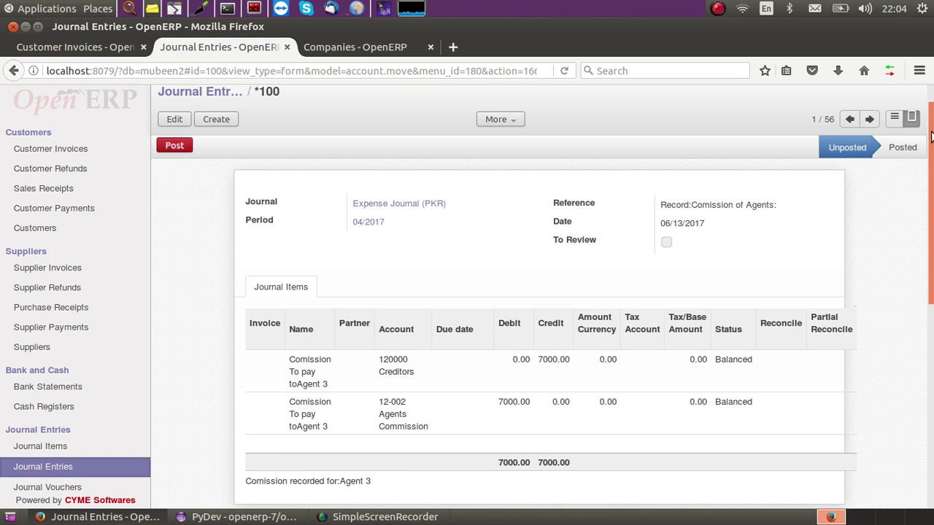
{"action": "scroll", "coordinate": [931, 136], "scroll_direction": "up", "scroll_amount": 1}
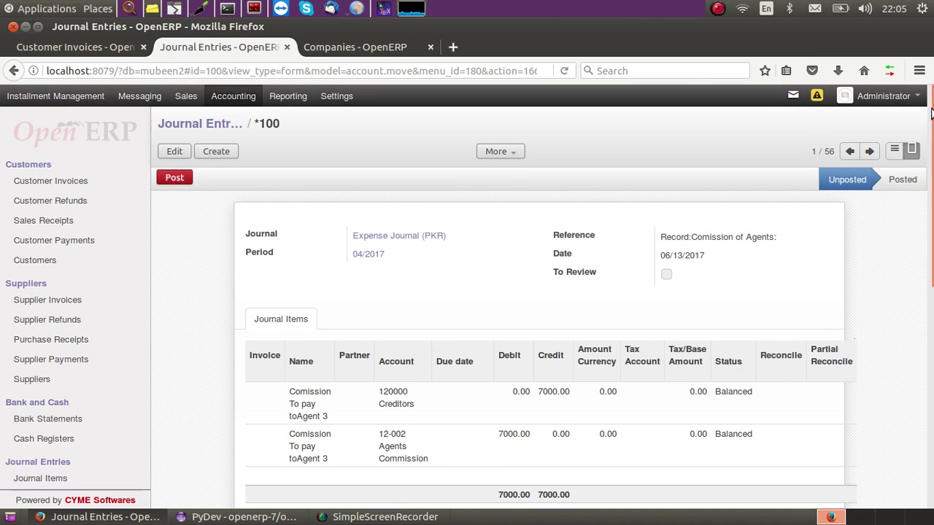
- Open the newest draft supplier invoice for Agent 3 and validate it
{"action": "left_click", "coordinate": [219, 95]}
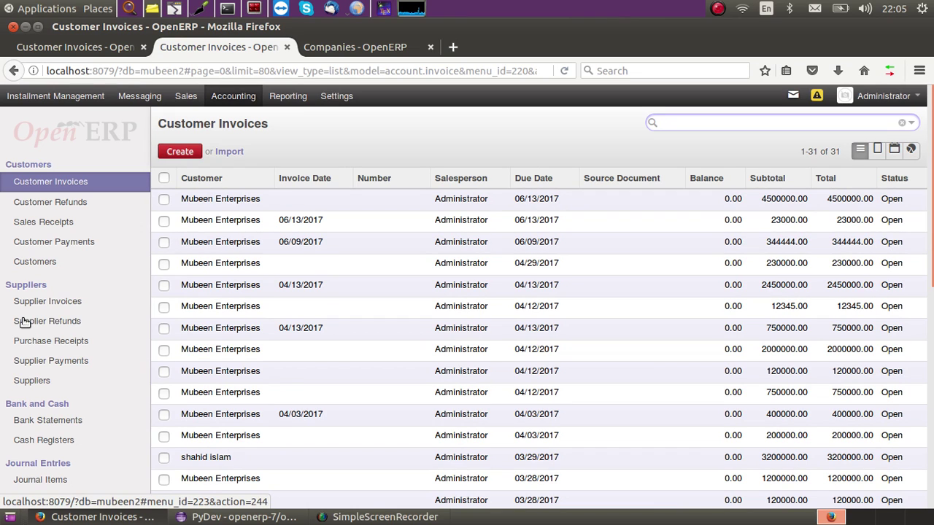
{"action": "left_click", "coordinate": [60, 303]}
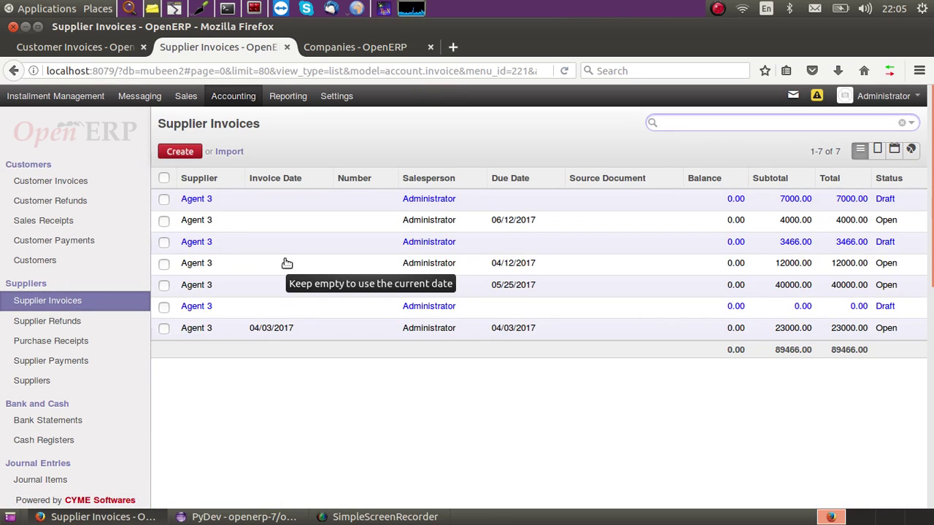
{"action": "left_click", "coordinate": [429, 205]}
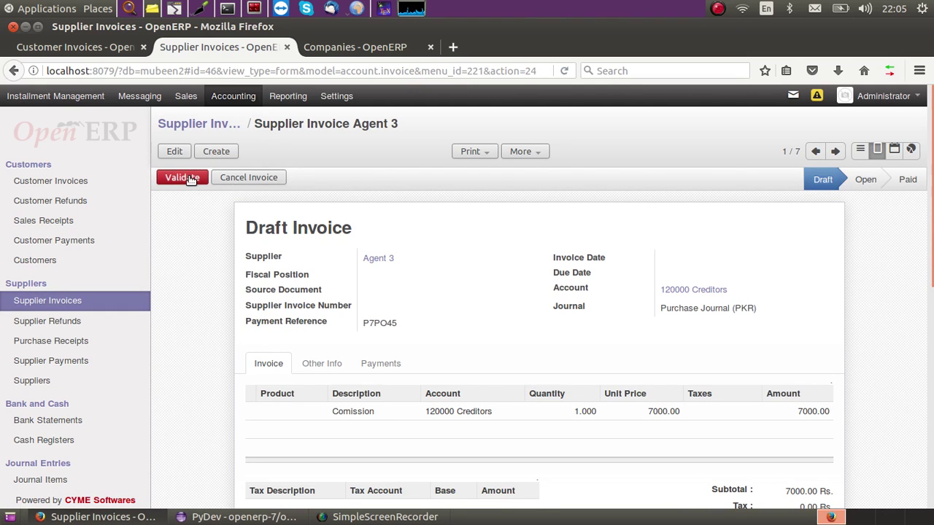
{"action": "left_click", "coordinate": [183, 177]}
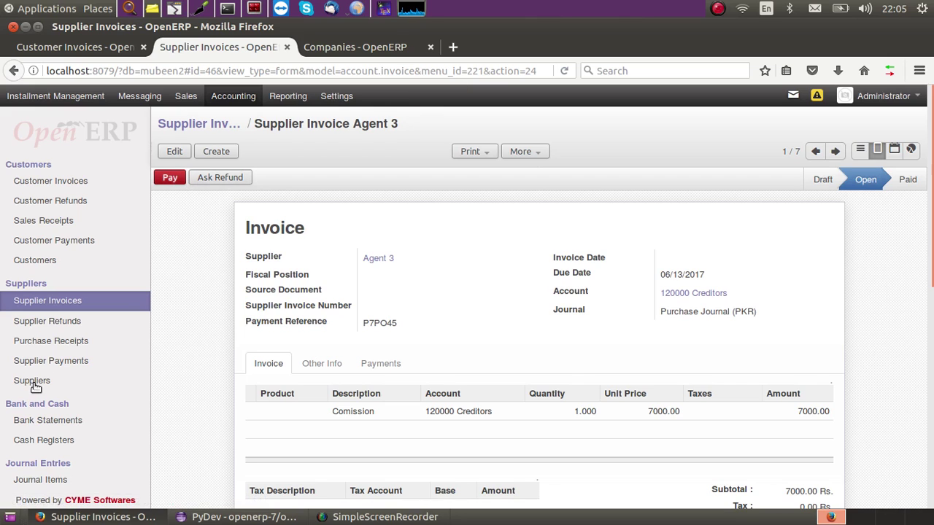
- Create a supplier payment of 6000 to Agent 3 and validate it
{"action": "left_click", "coordinate": [46, 361]}
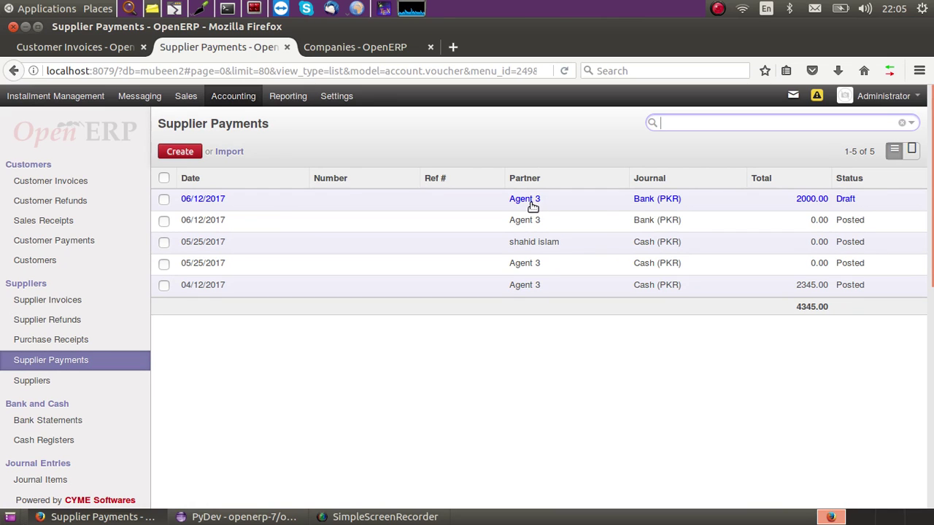
{"action": "left_click", "coordinate": [180, 155]}
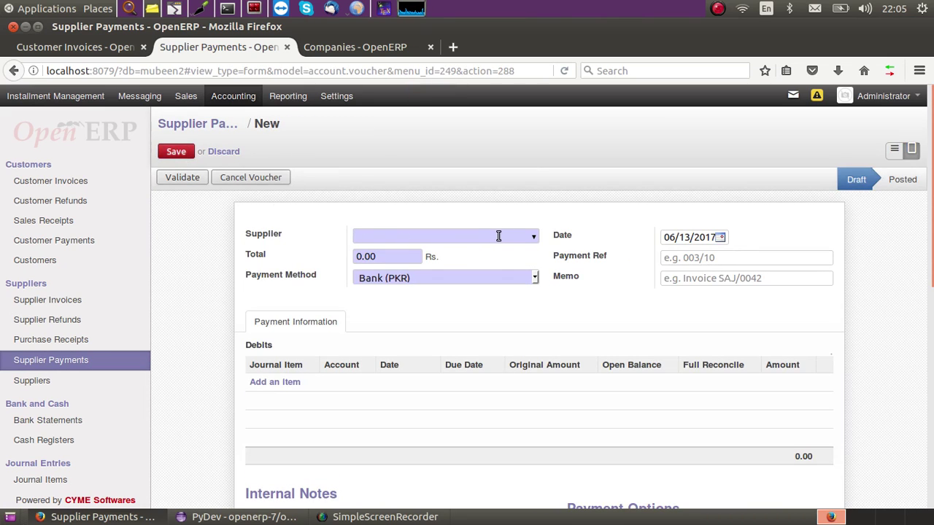
{"action": "type", "text": "a"}
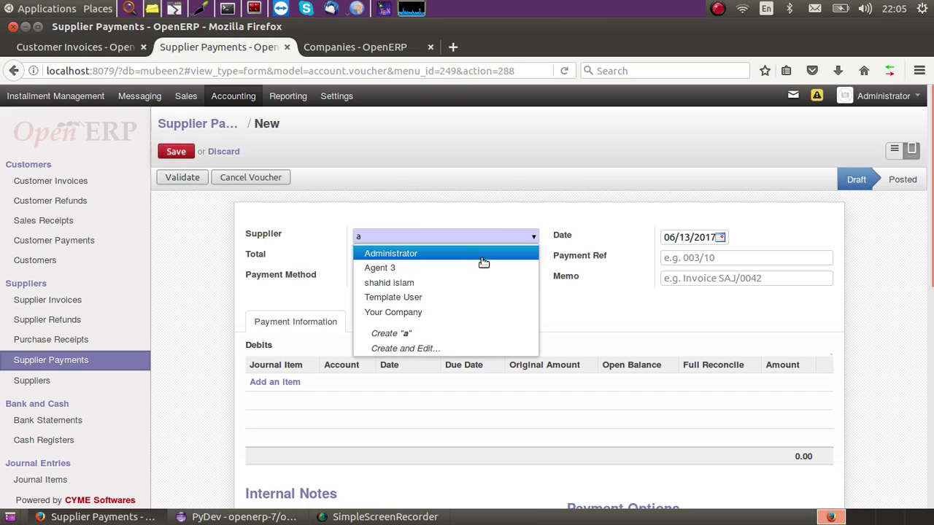
{"action": "left_click", "coordinate": [487, 267]}
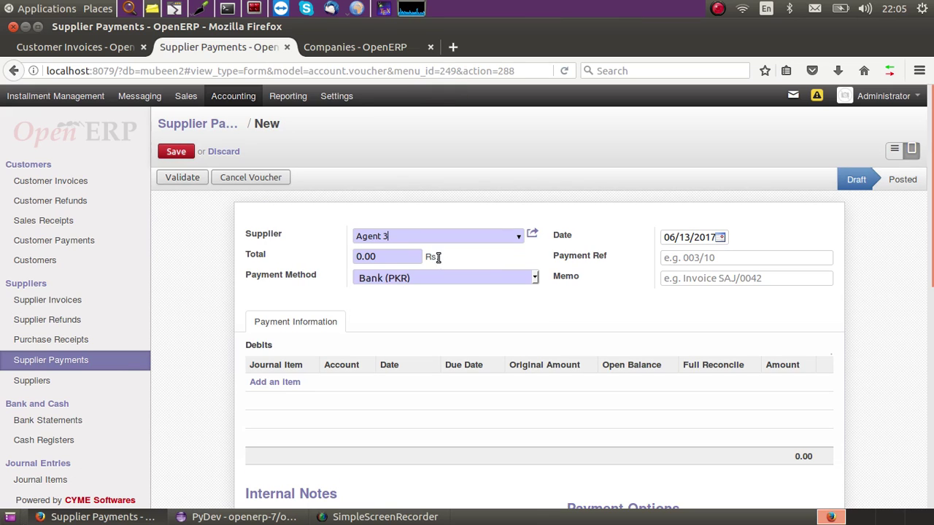
{"action": "key", "text": "Tab"}
{"action": "type", "text": "60"}
{"action": "left_click", "coordinate": [182, 178]}
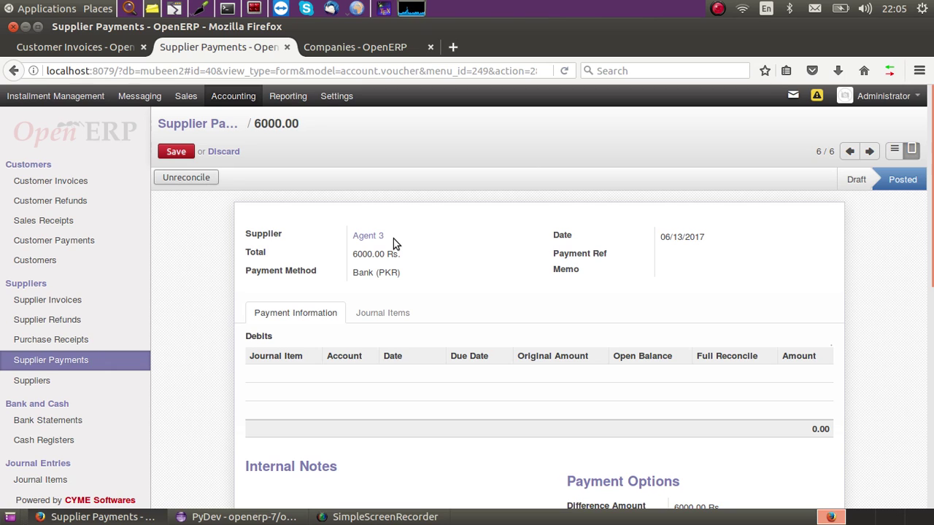
- Open the newest "Paid Commission to agent" journal entry and examine its debit and credit lines
{"action": "left_click", "coordinate": [237, 97]}
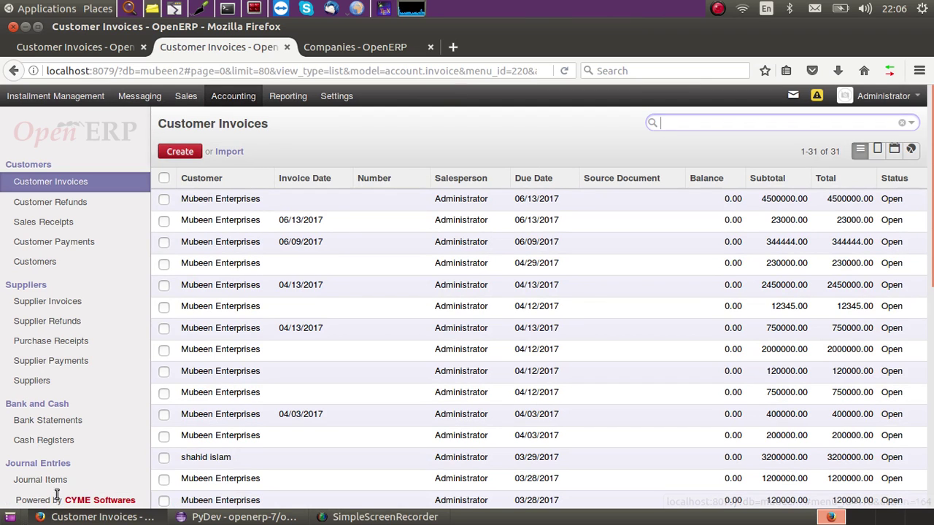
{"action": "scroll", "coordinate": [930, 267], "scroll_direction": "down", "scroll_amount": 2}
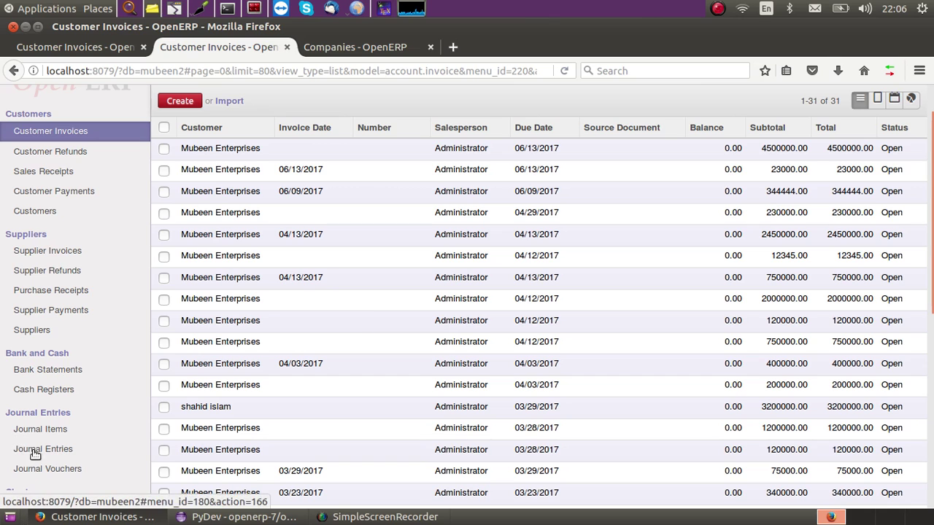
{"action": "left_click", "coordinate": [37, 449]}
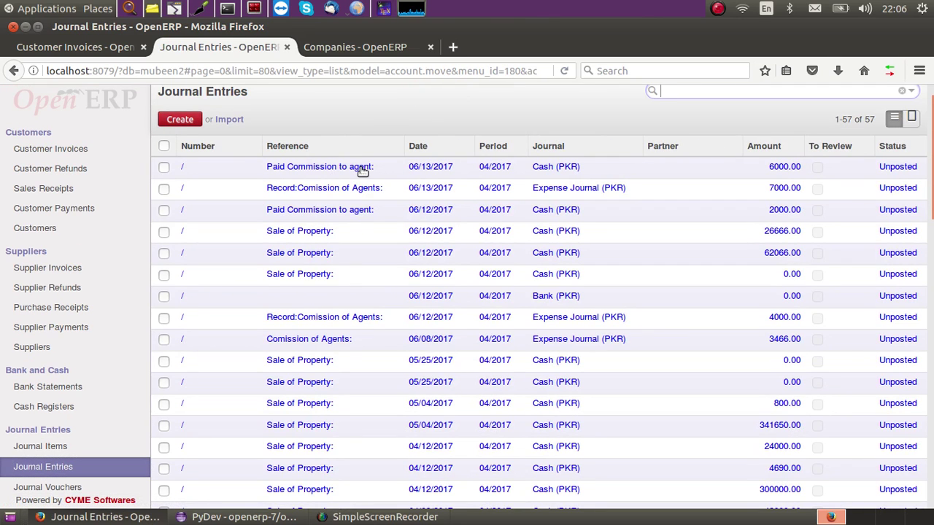
{"action": "left_click", "coordinate": [550, 167]}
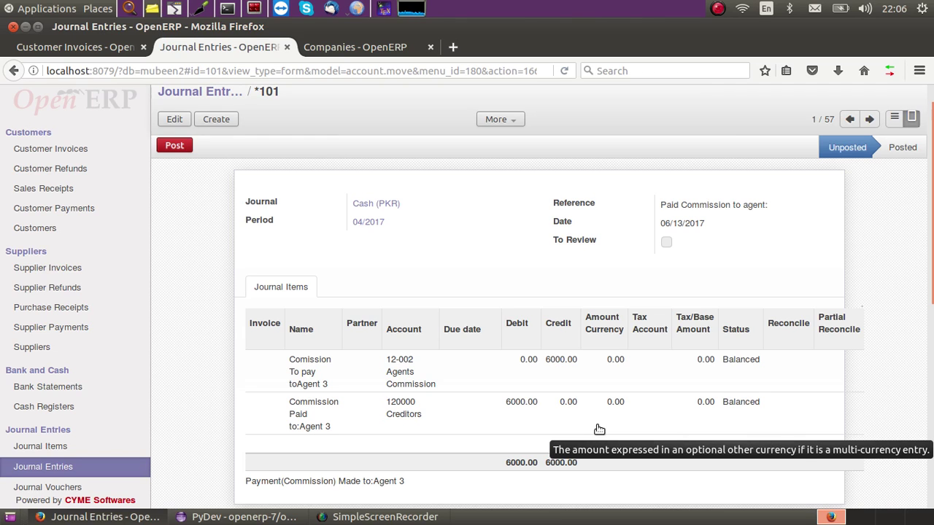
{"action": "left_click_drag", "start_coordinate": [932, 176], "coordinate": [932, 177]}
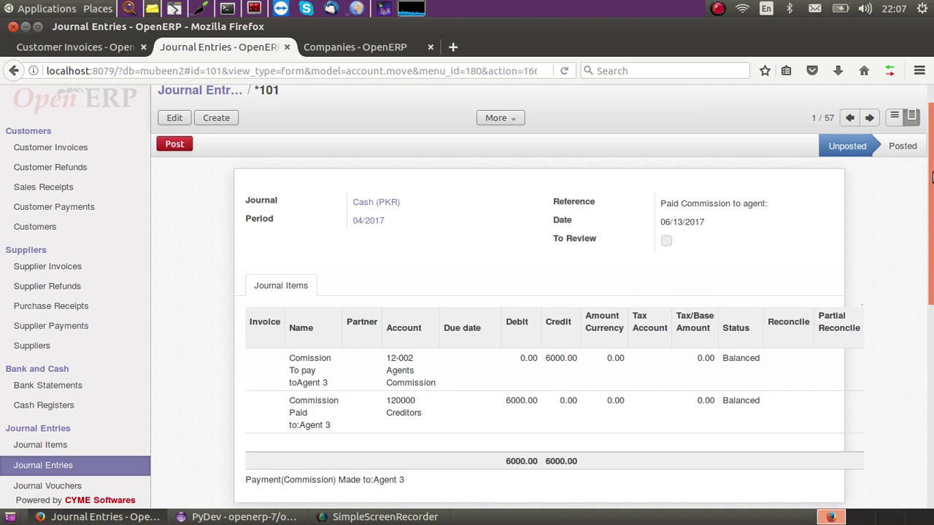
{"action": "left_click_drag", "start_coordinate": [932, 121], "coordinate": [930, 108]}
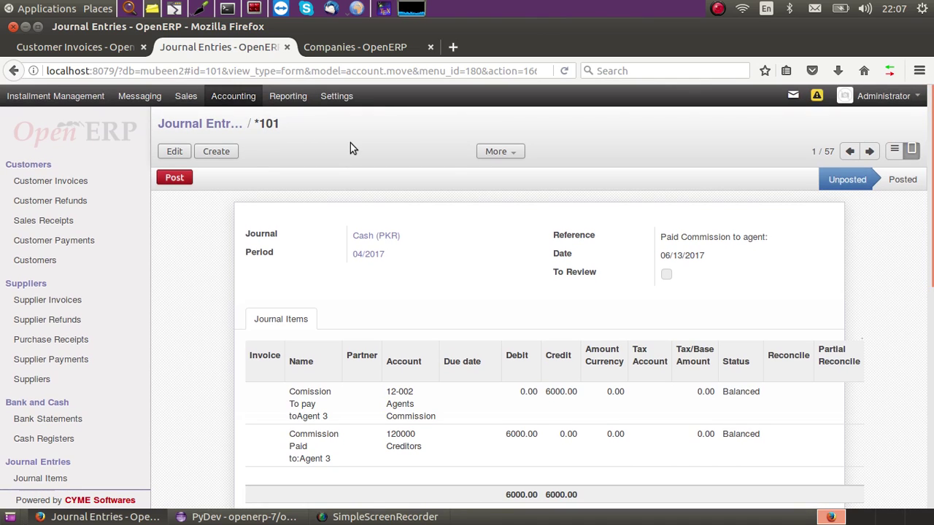
- Start another supplier payment with Agent 3 as the supplier and look over its payment options
{"action": "left_click", "coordinate": [228, 97]}
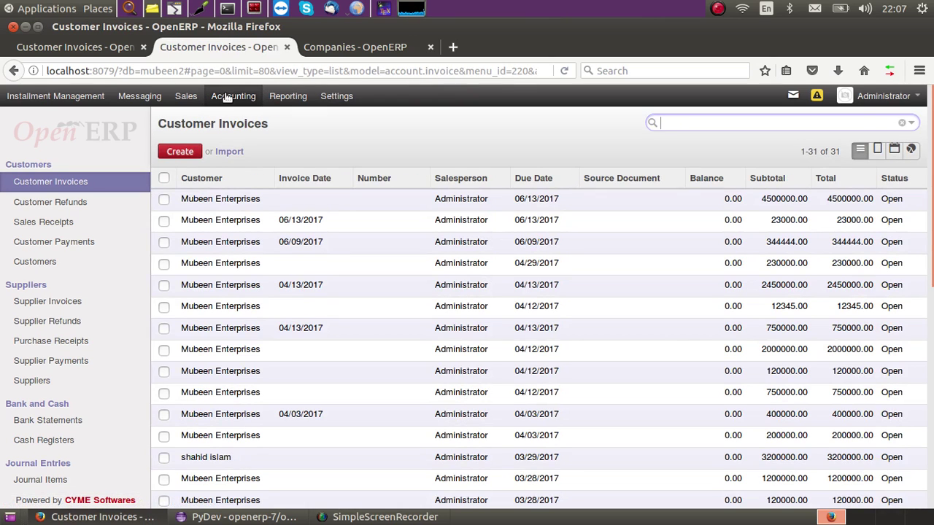
{"action": "left_click", "coordinate": [41, 365]}
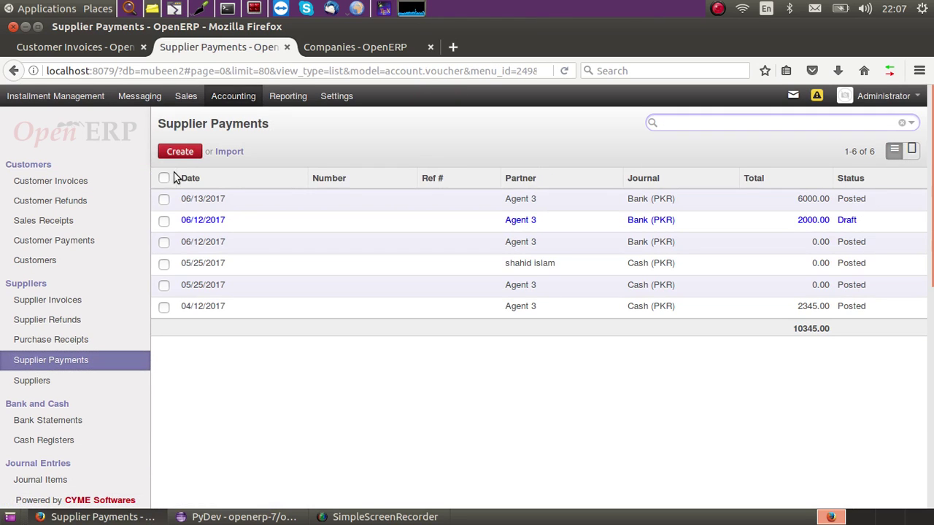
{"action": "left_click", "coordinate": [180, 153]}
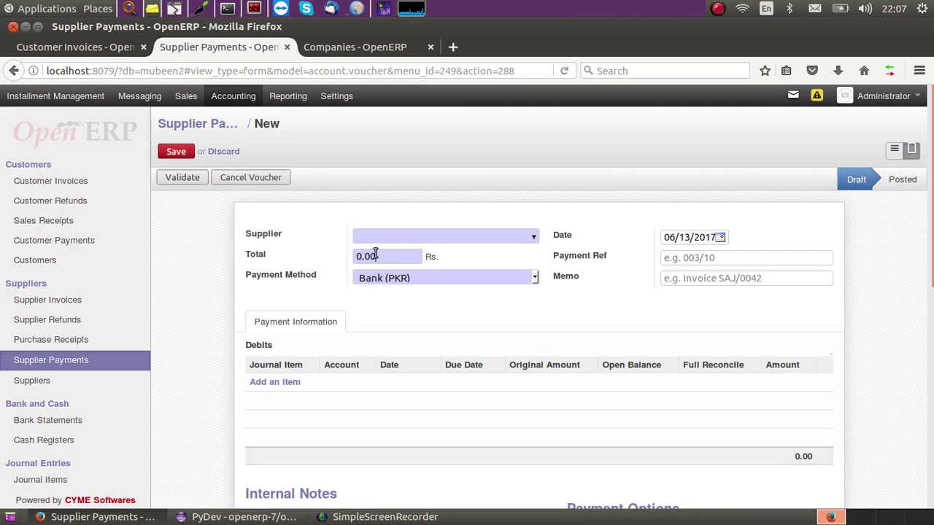
{"action": "left_click_drag", "start_coordinate": [377, 256], "coordinate": [361, 256]}
{"action": "left_click", "coordinate": [533, 237]}
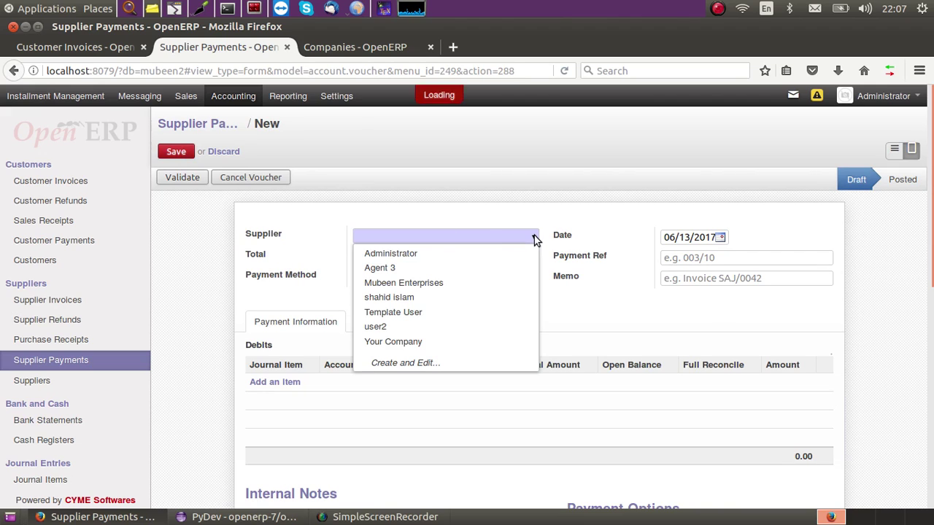
{"action": "left_click", "coordinate": [483, 269]}
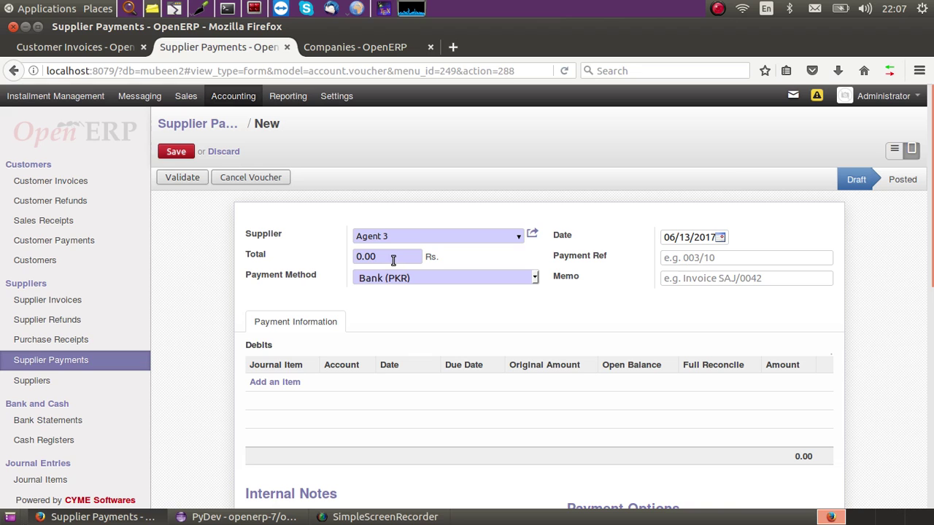
{"action": "scroll", "coordinate": [924, 340], "scroll_direction": "down", "scroll_amount": 5}
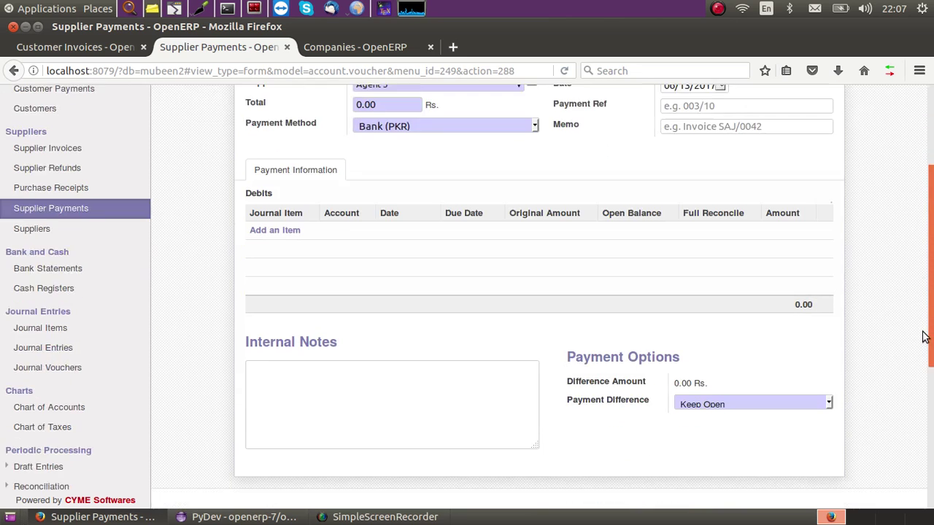
{"action": "scroll", "coordinate": [924, 360], "scroll_direction": "up", "scroll_amount": 4}
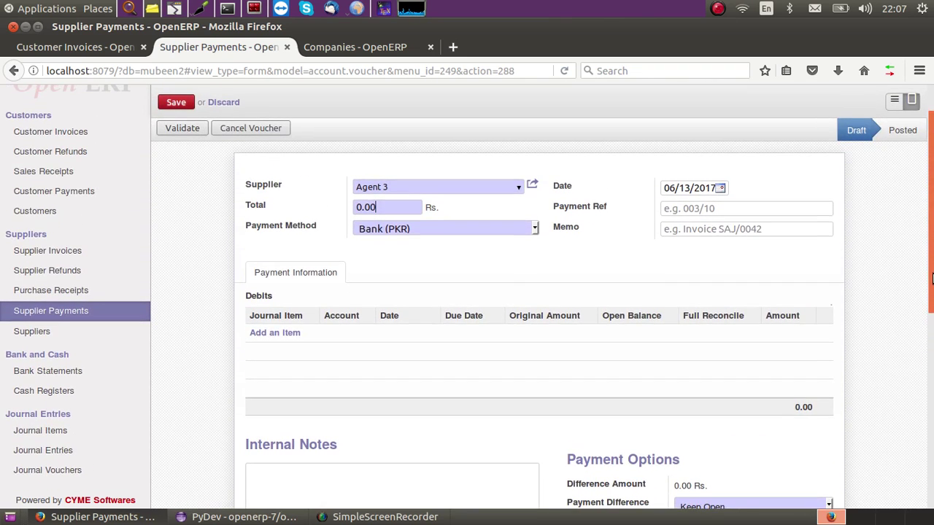
{"action": "left_click_drag", "start_coordinate": [932, 278], "coordinate": [932, 264]}
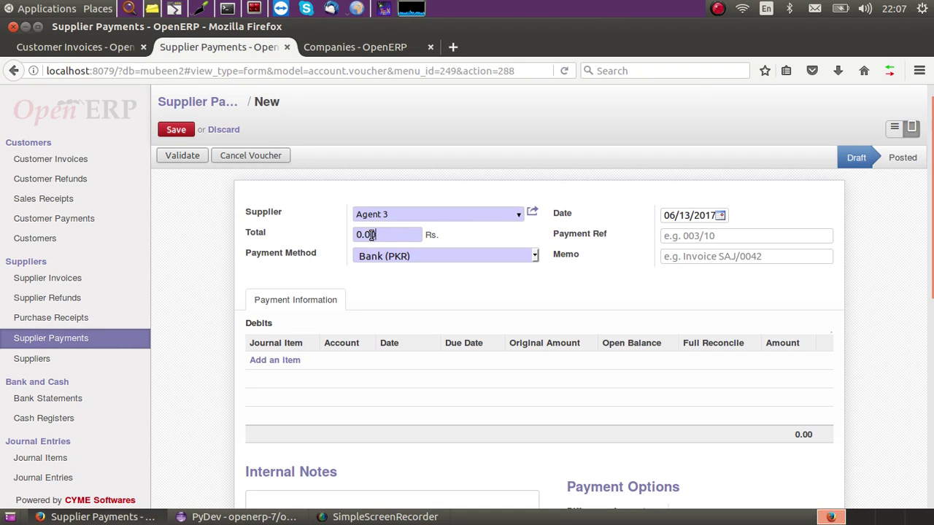
- Try totals of 1000 and 16000 on the new supplier payment and clear the total
{"action": "left_click_drag", "start_coordinate": [373, 235], "coordinate": [338, 237]}
{"action": "type", "text": "1000"}
{"action": "key", "text": "BackSpace"}
{"action": "key", "text": "BackSpace"}
{"action": "key", "text": "BackSpace"}
{"action": "key", "text": "BackSpace"}
{"action": "left_click", "coordinate": [387, 233]}
{"action": "type", "text": "16000"}
{"action": "key", "text": "BackSpace"}
{"action": "key", "text": "BackSpace"}
{"action": "key", "text": "BackSpace"}
{"action": "key", "text": "BackSpace"}
{"action": "key", "text": "BackSpace"}
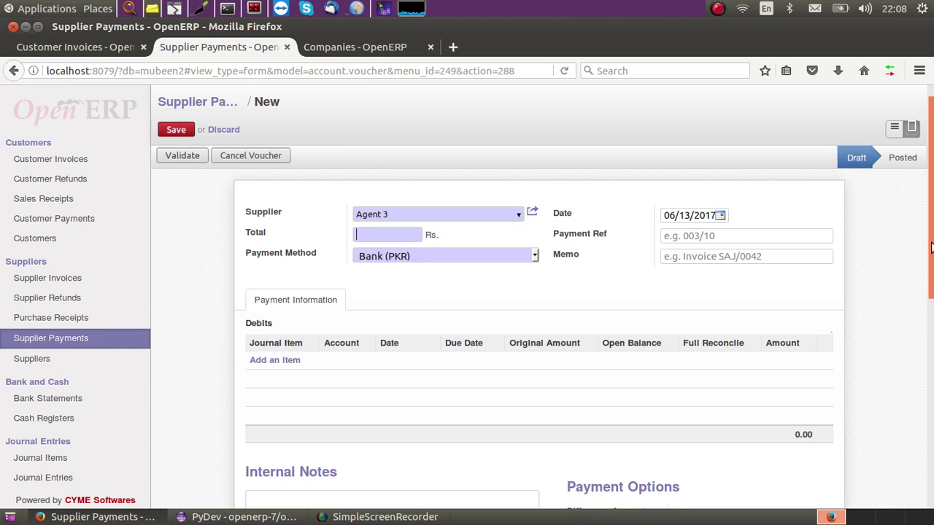
{"action": "left_click_drag", "start_coordinate": [932, 248], "coordinate": [931, 196]}
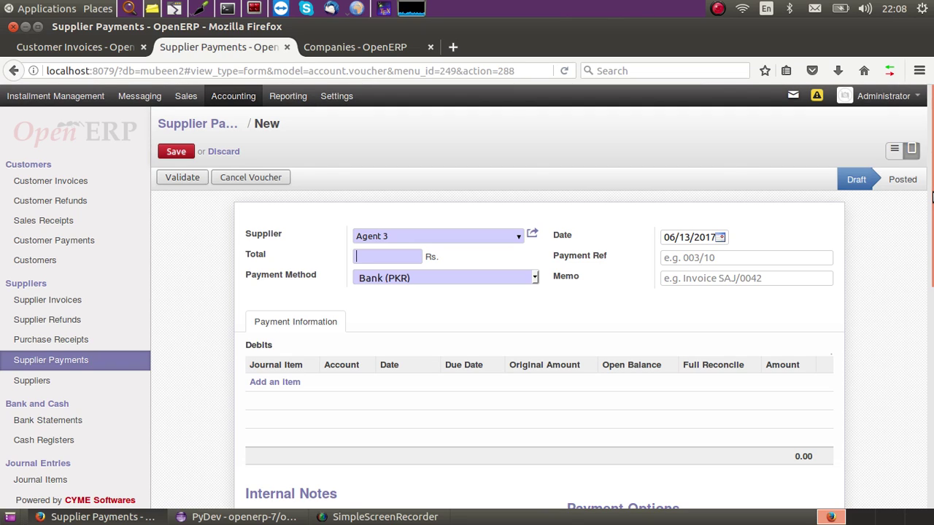
{"action": "left_click", "coordinate": [718, 8]}
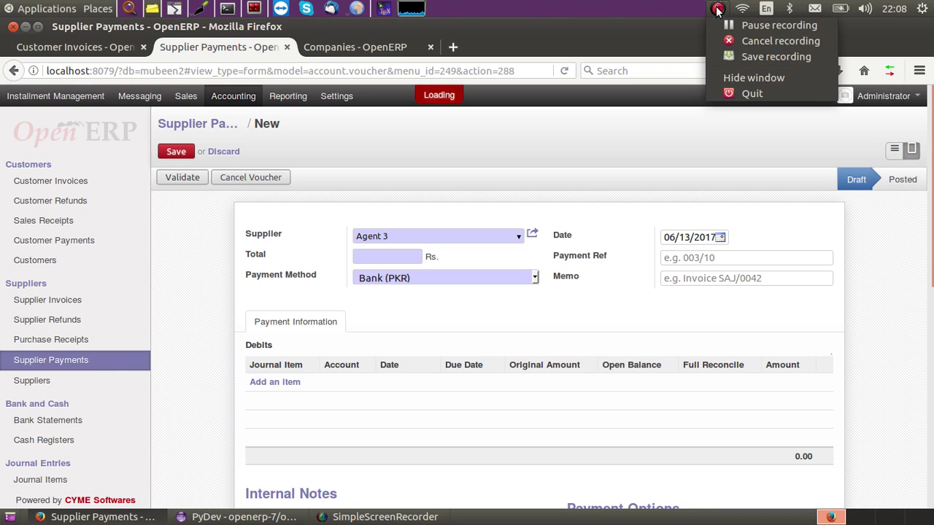